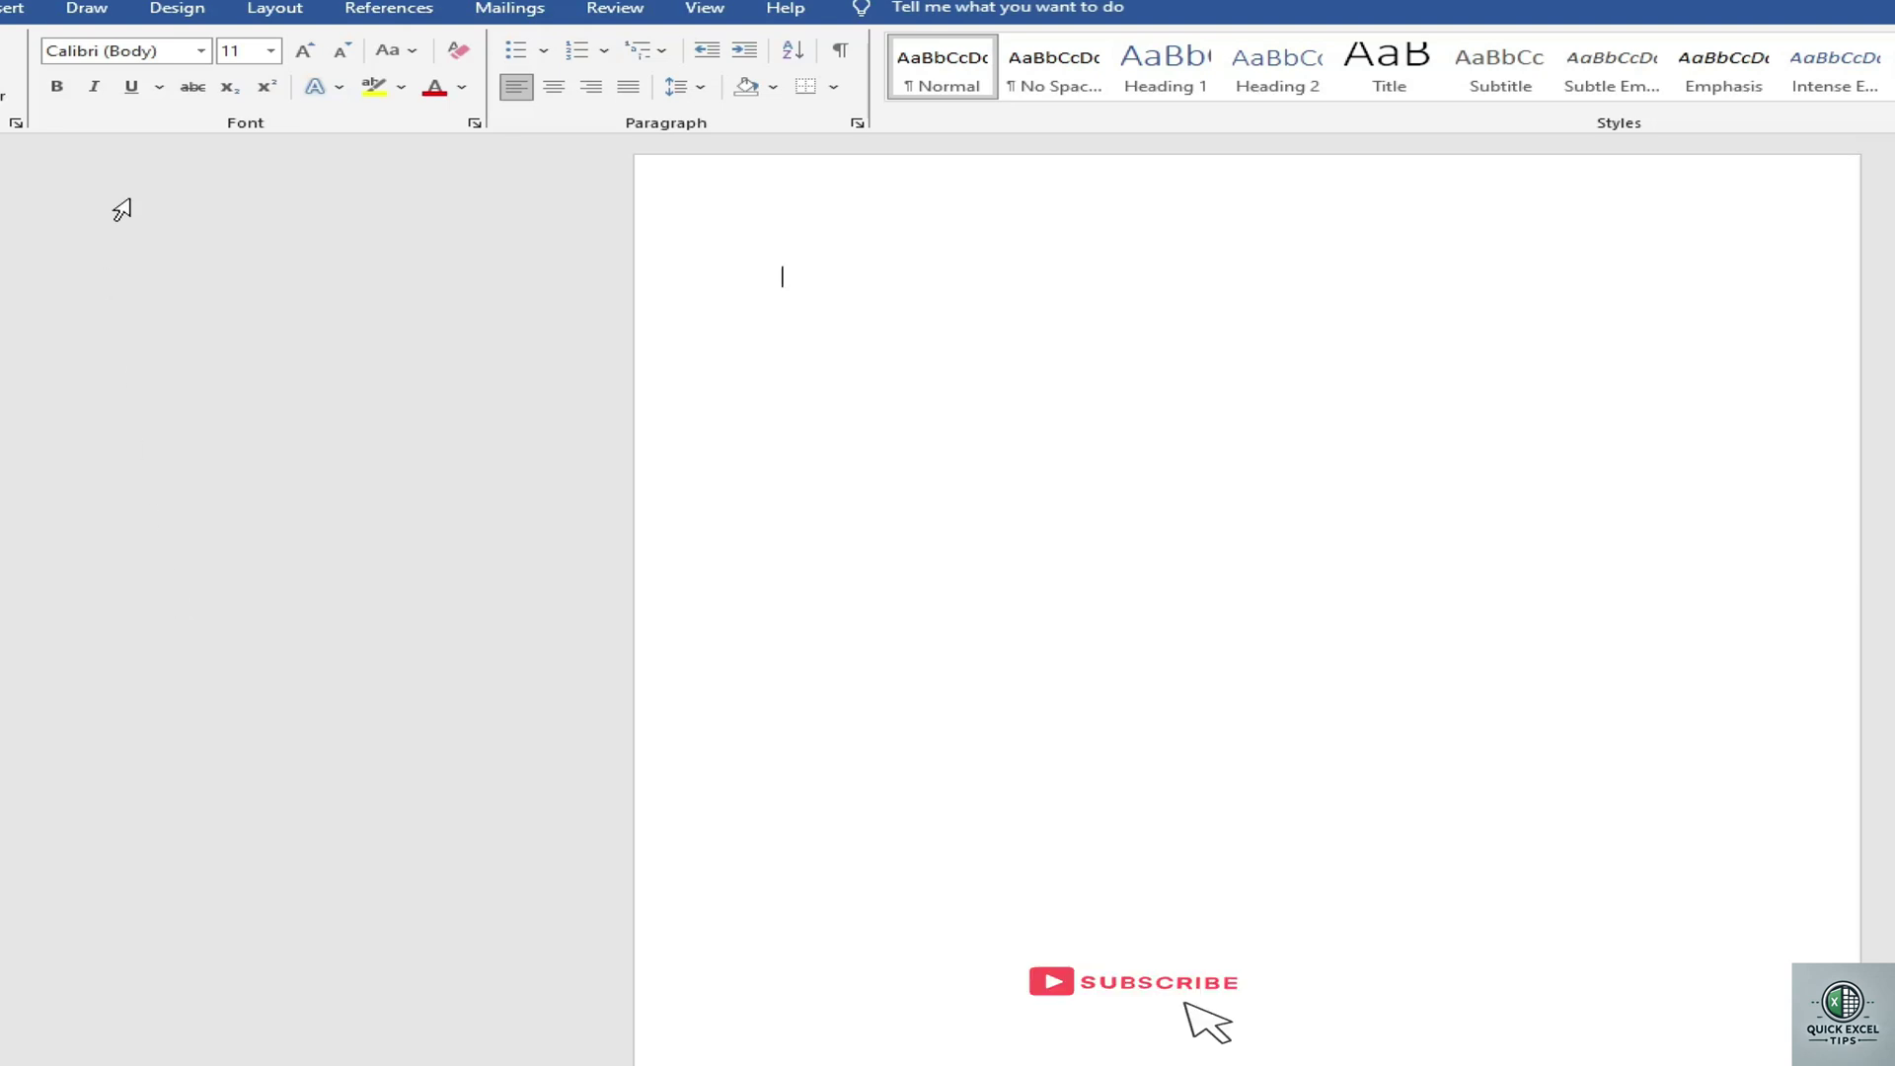
# Keep Calibri (Body) as the letter font and set the text size to 12.
pyautogui.click(201, 52)
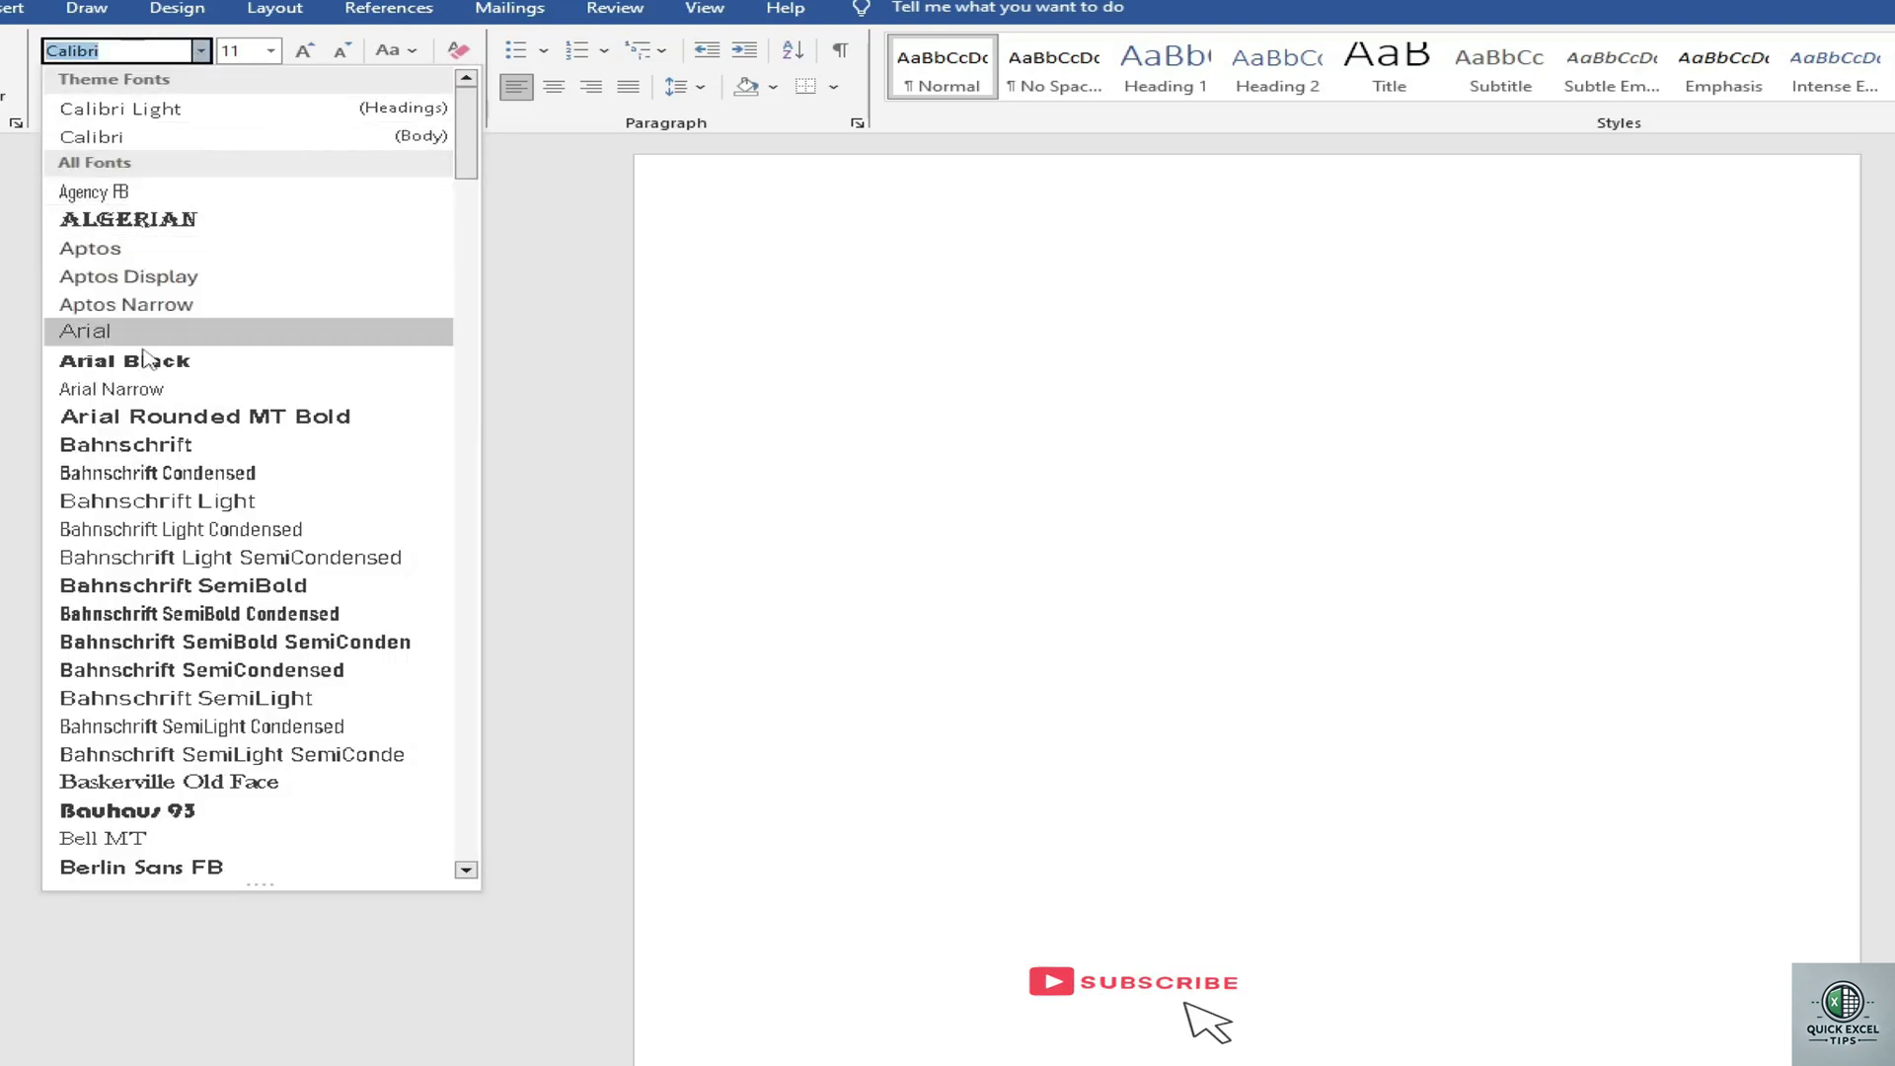
pyautogui.click(198, 135)
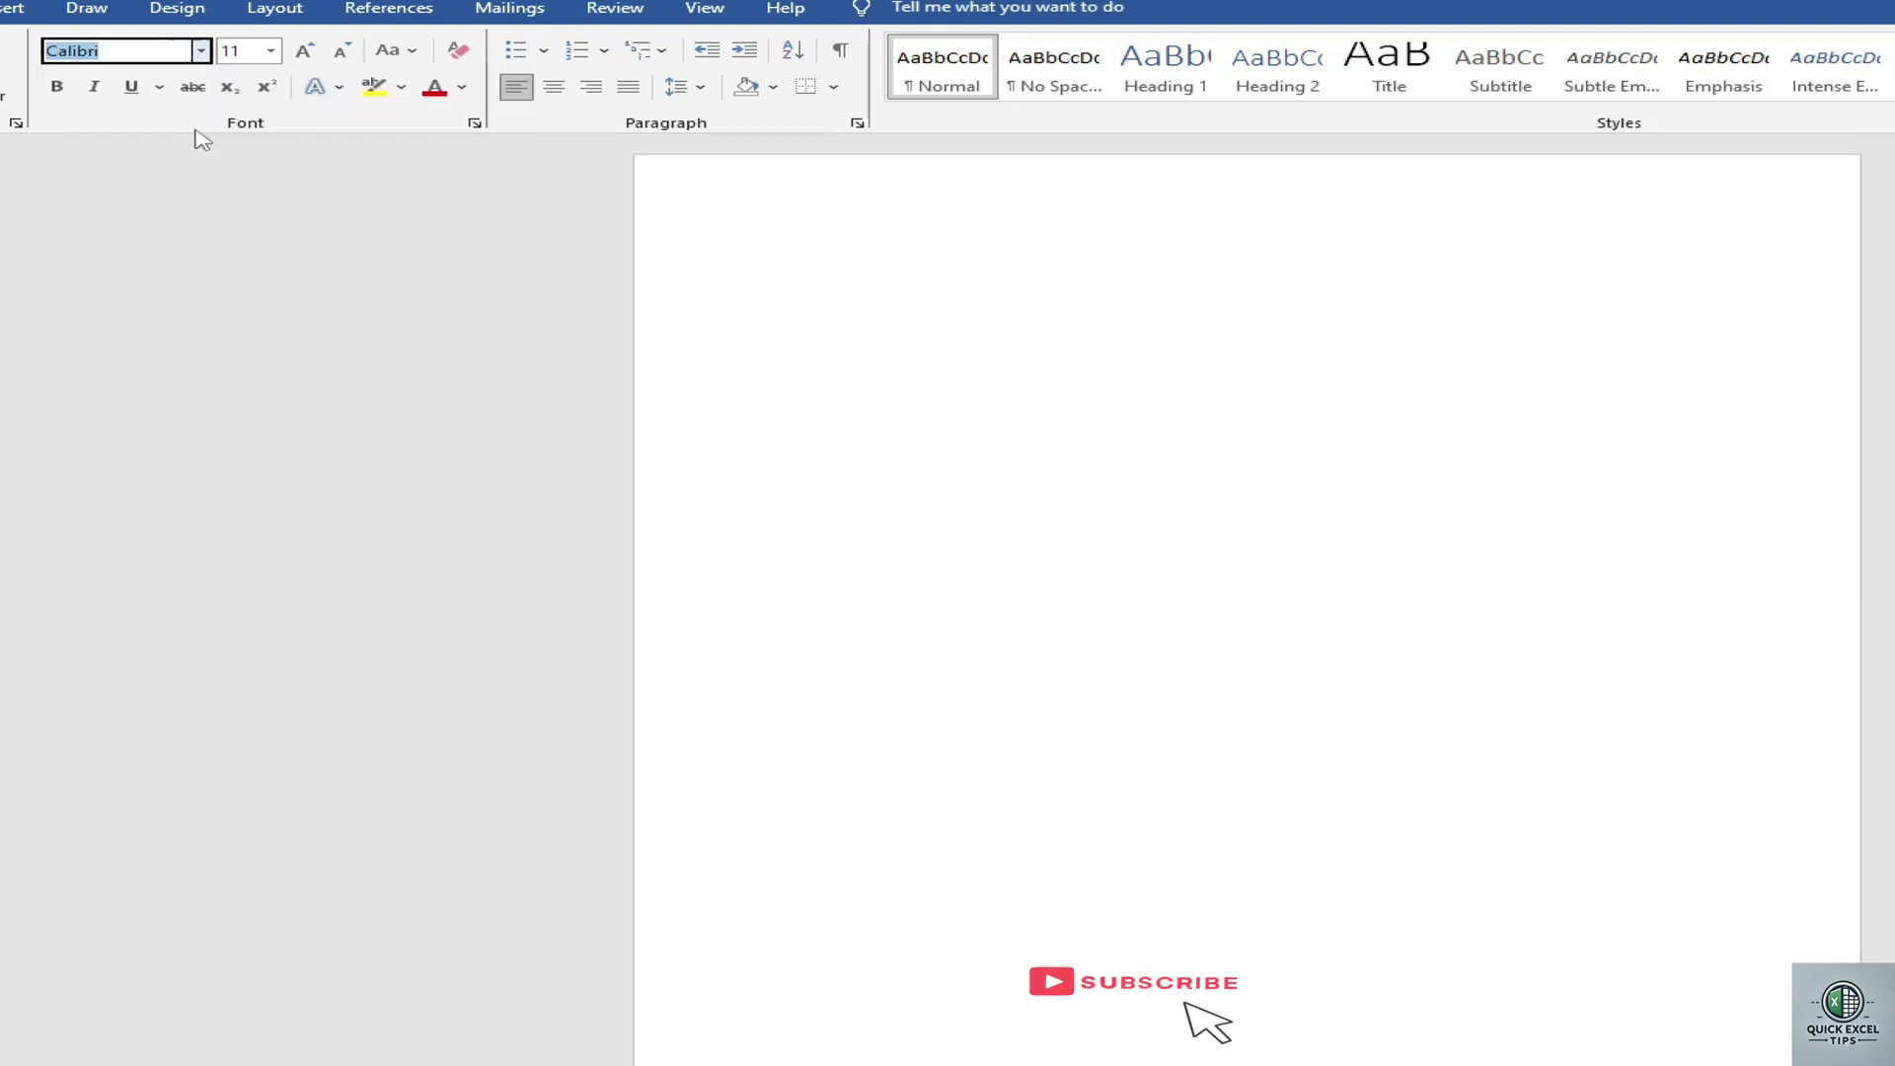
pyautogui.click(272, 51)
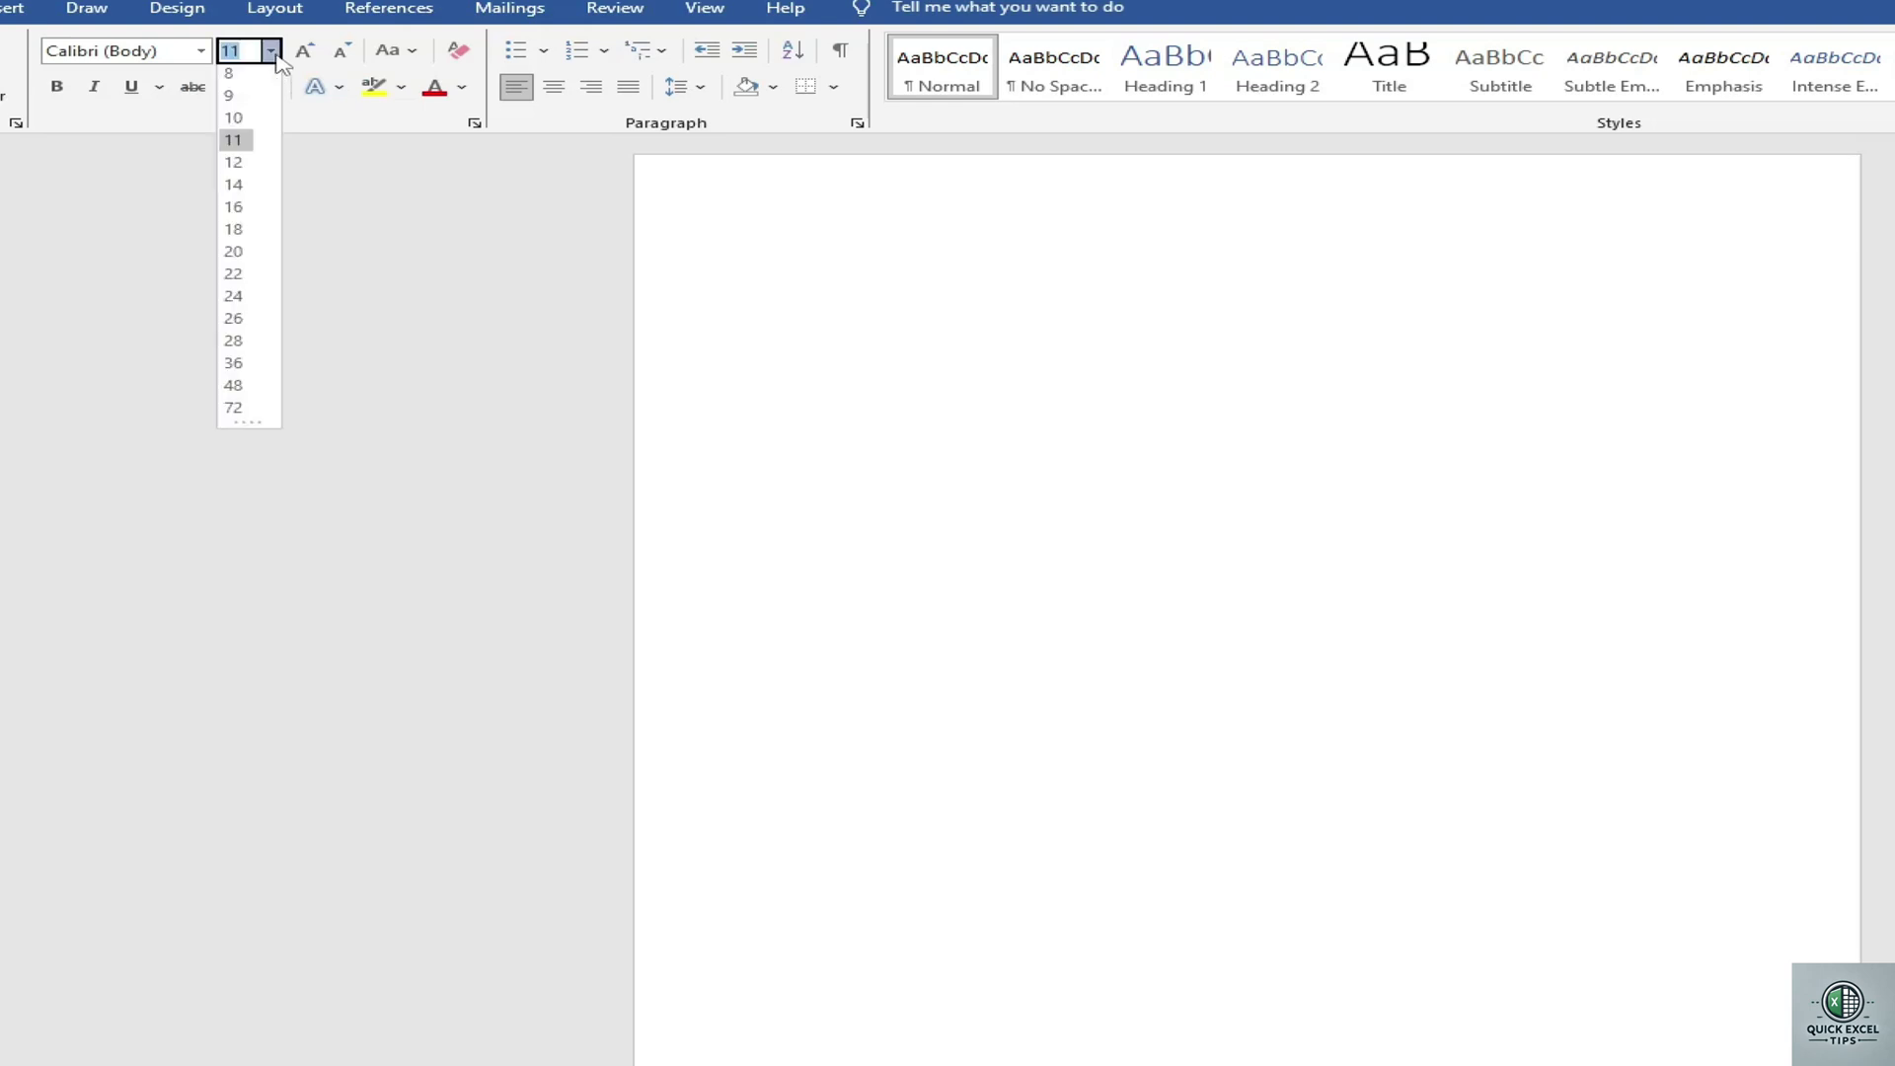
pyautogui.click(237, 168)
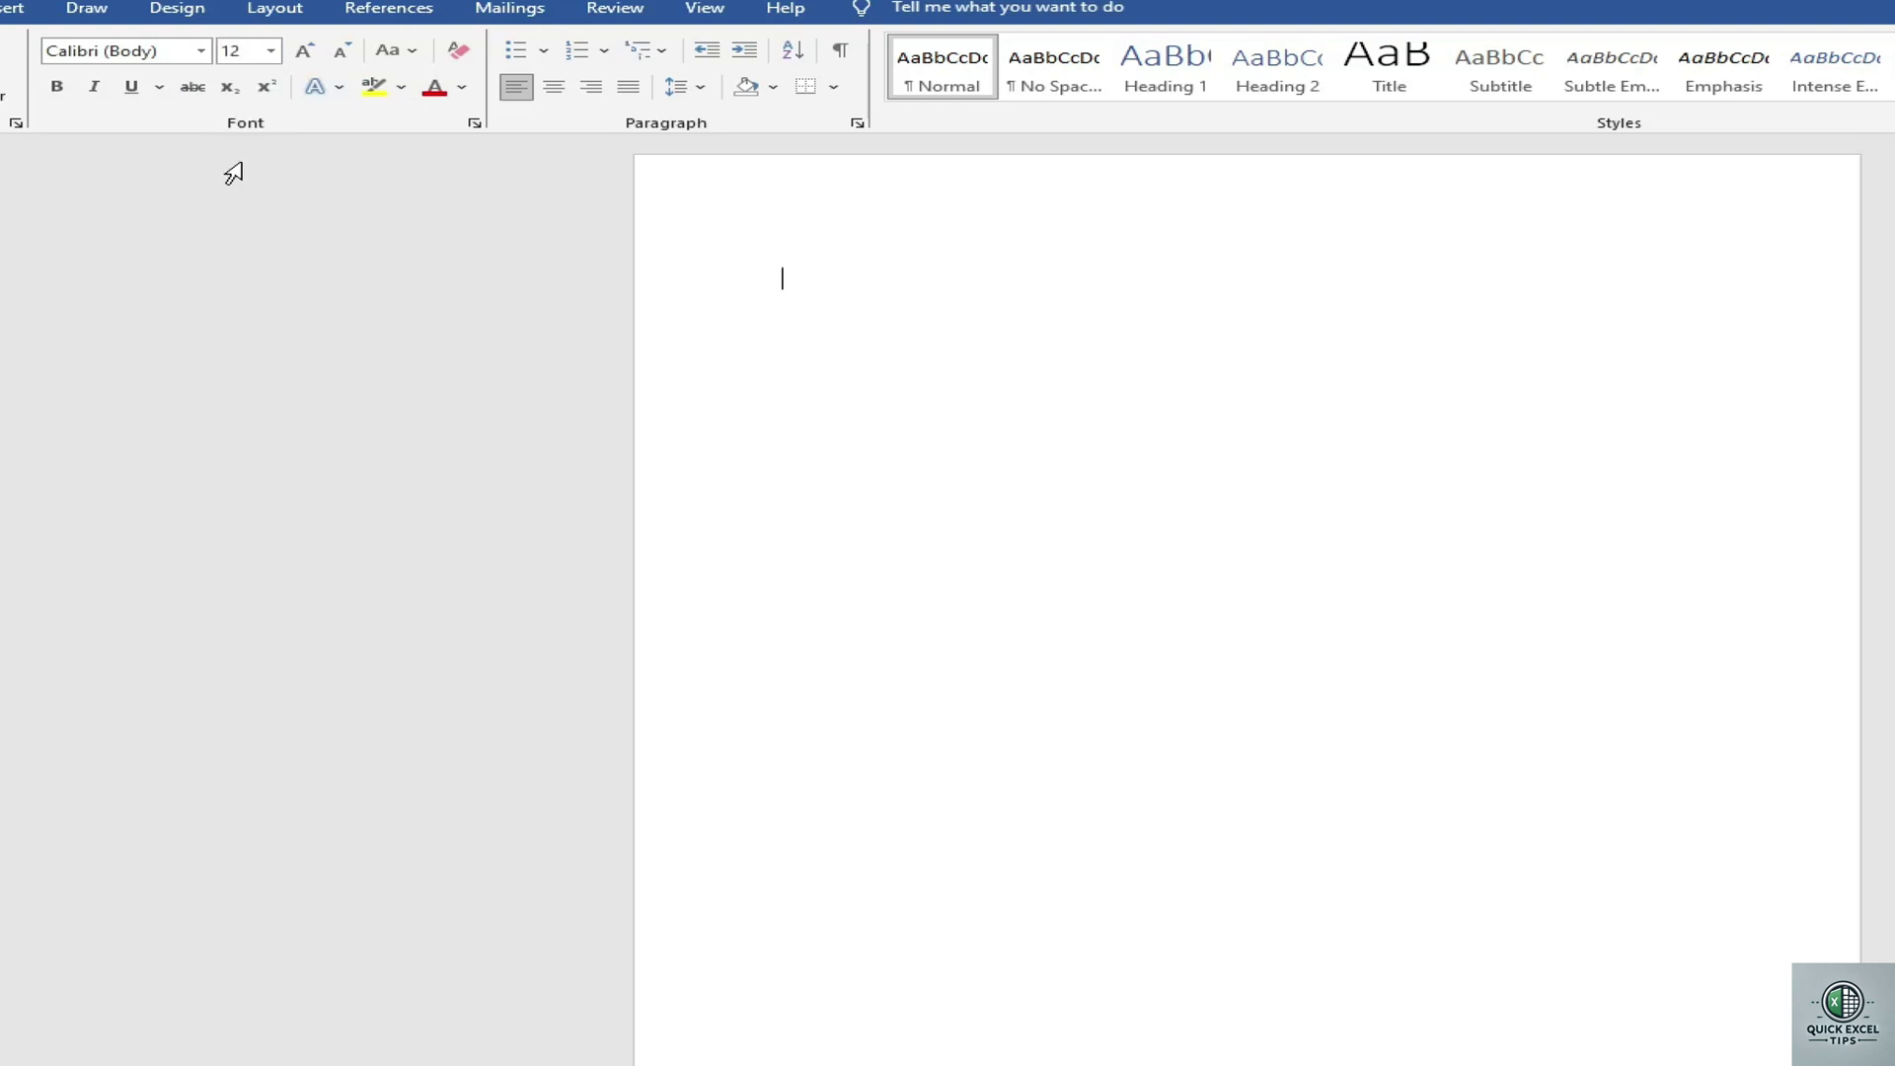
pyautogui.write('Name ')
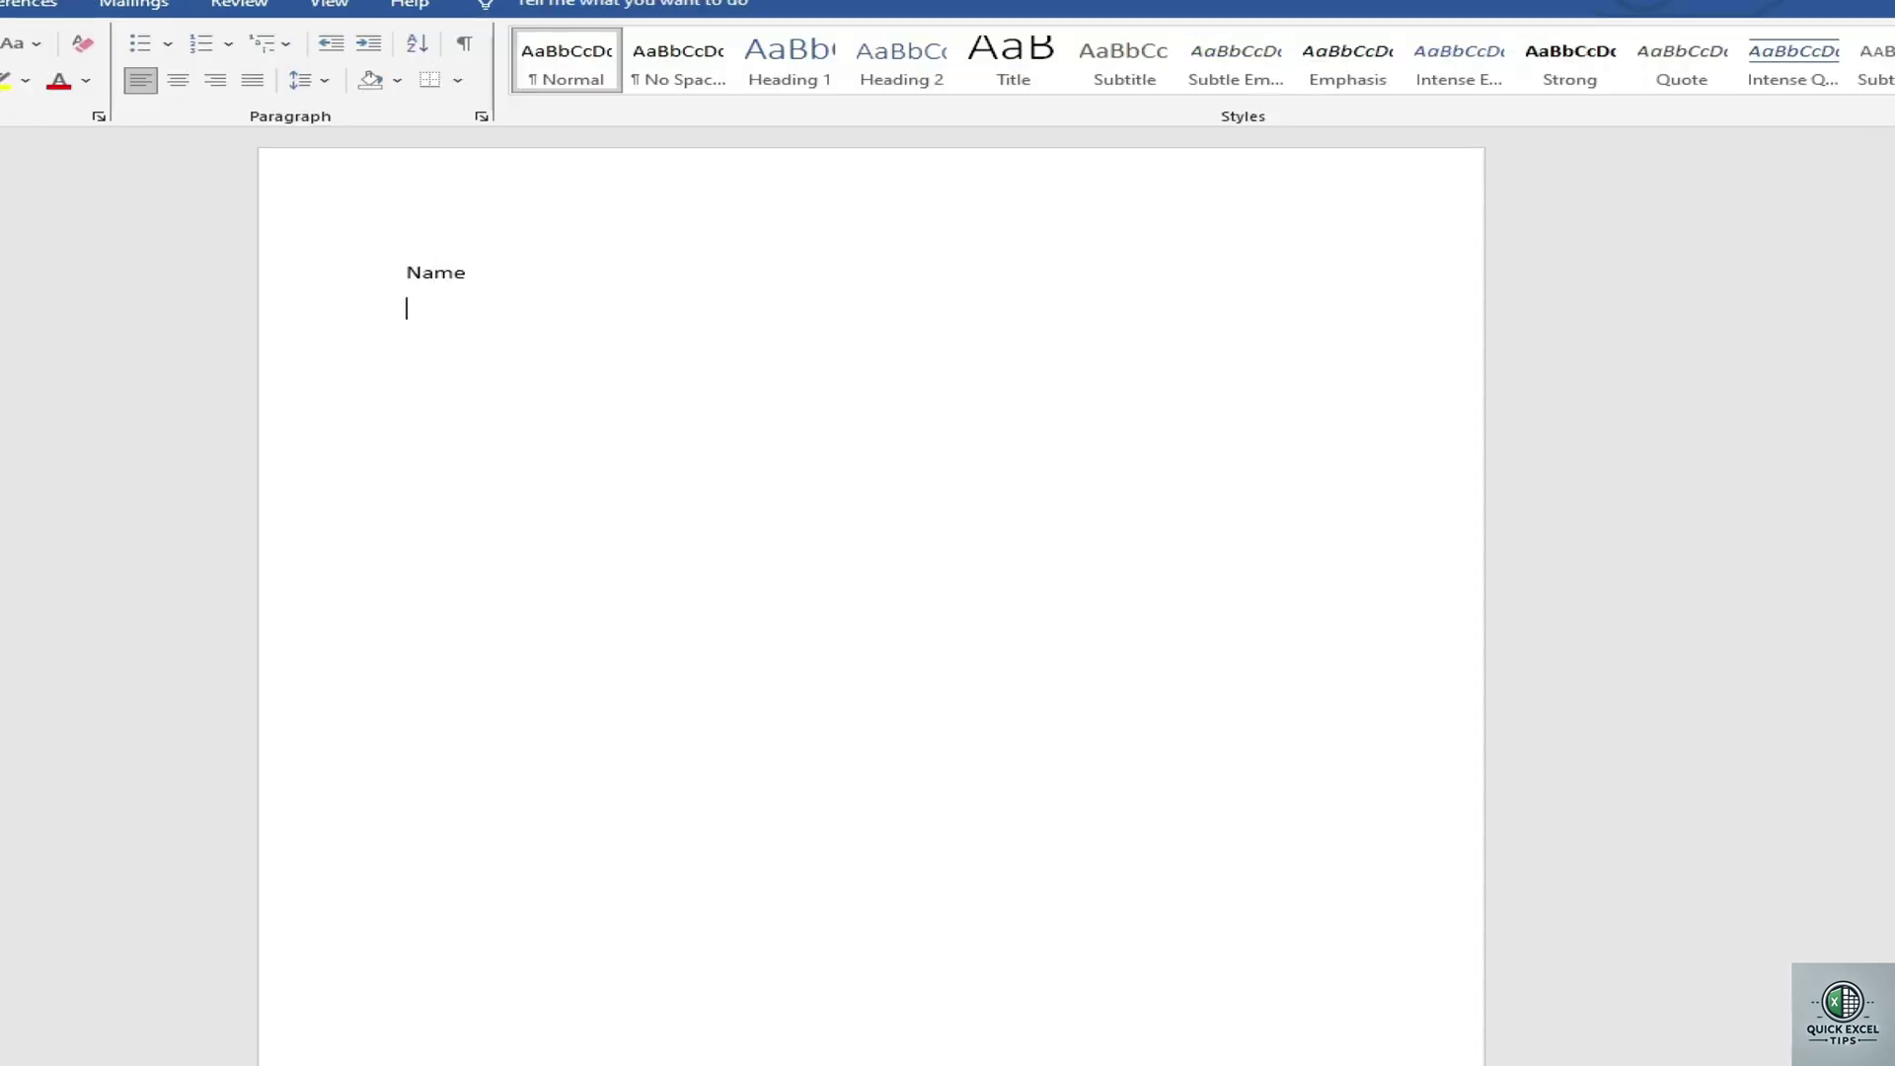
pyautogui.write('Addr')
pyautogui.write('ess ')
pyautogui.write('Phon')
pyautogui.write('e Number ')
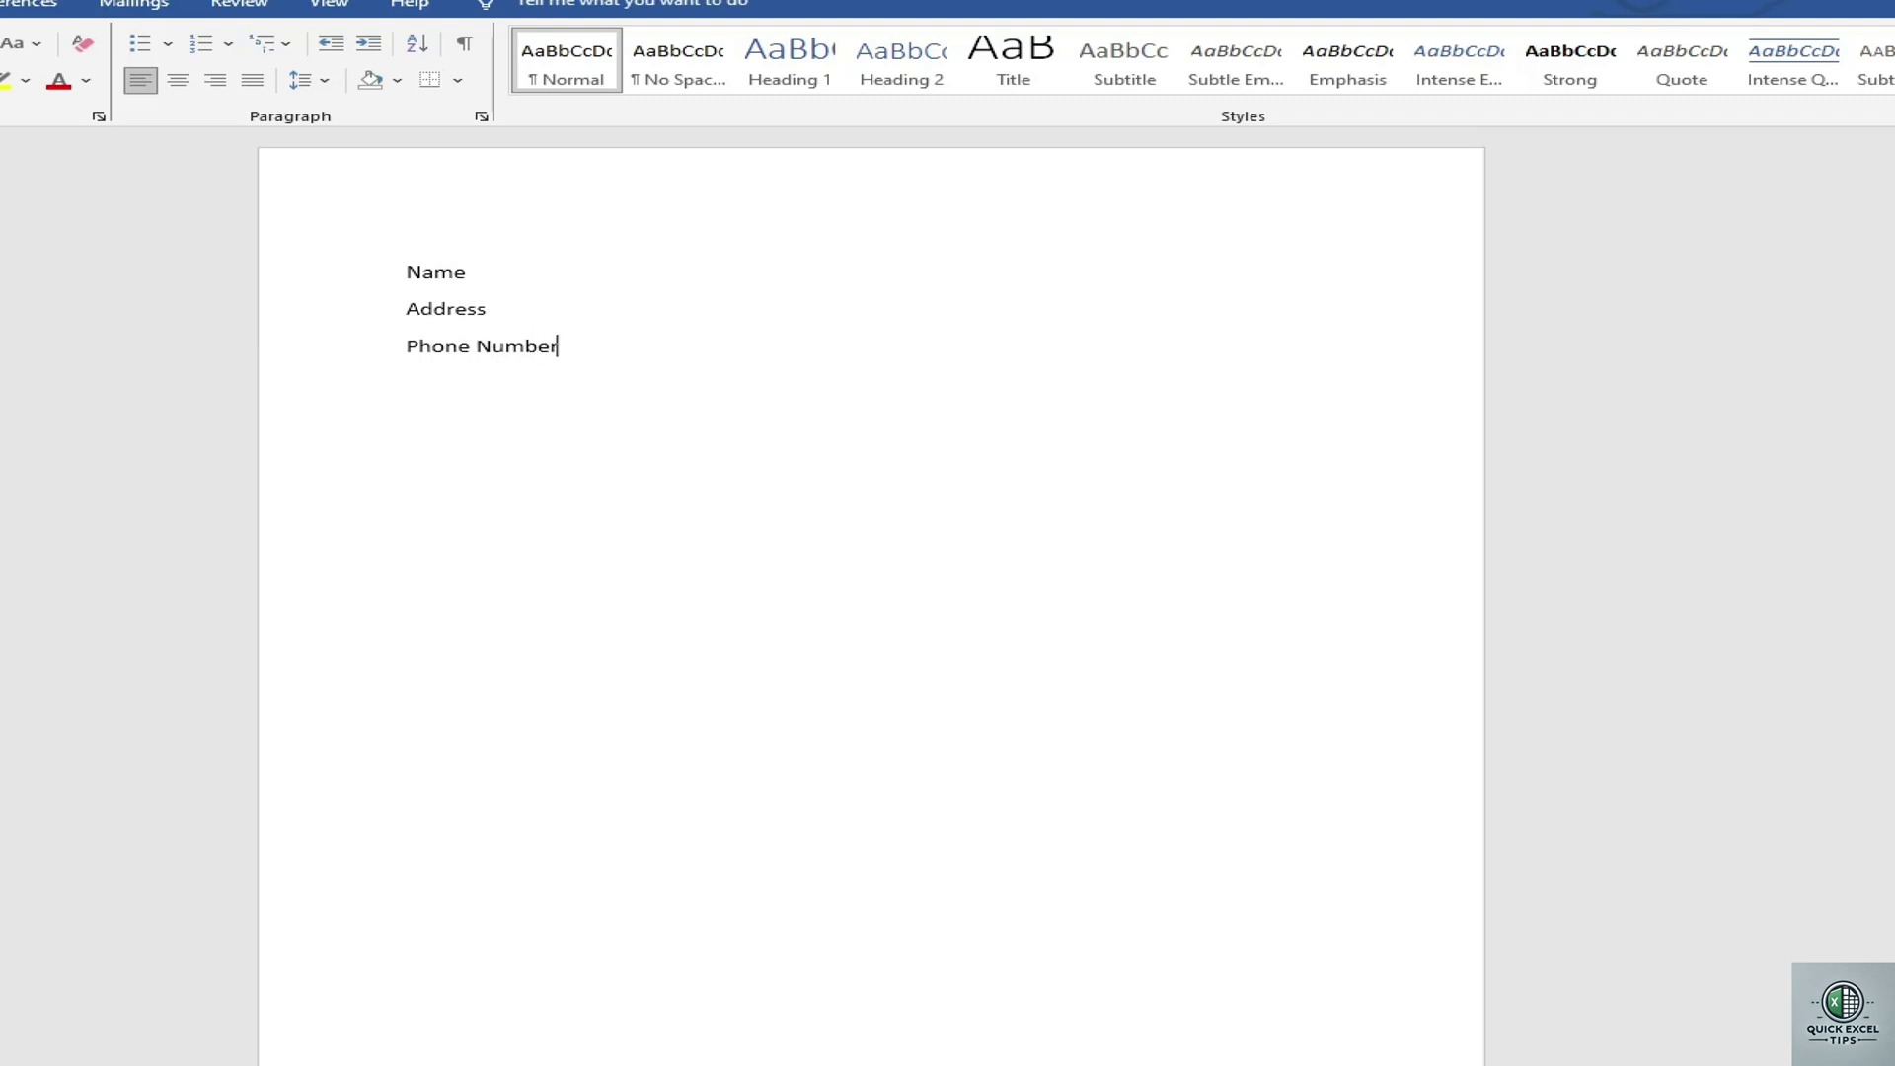
pyautogui.write('Email address')
# Add the contact lines, a 'Date:' line and the 'Respected [Manager's Name]' salutation.
pyautogui.press('Return')
pyautogui.press('Return')
pyautogui.write('Date')
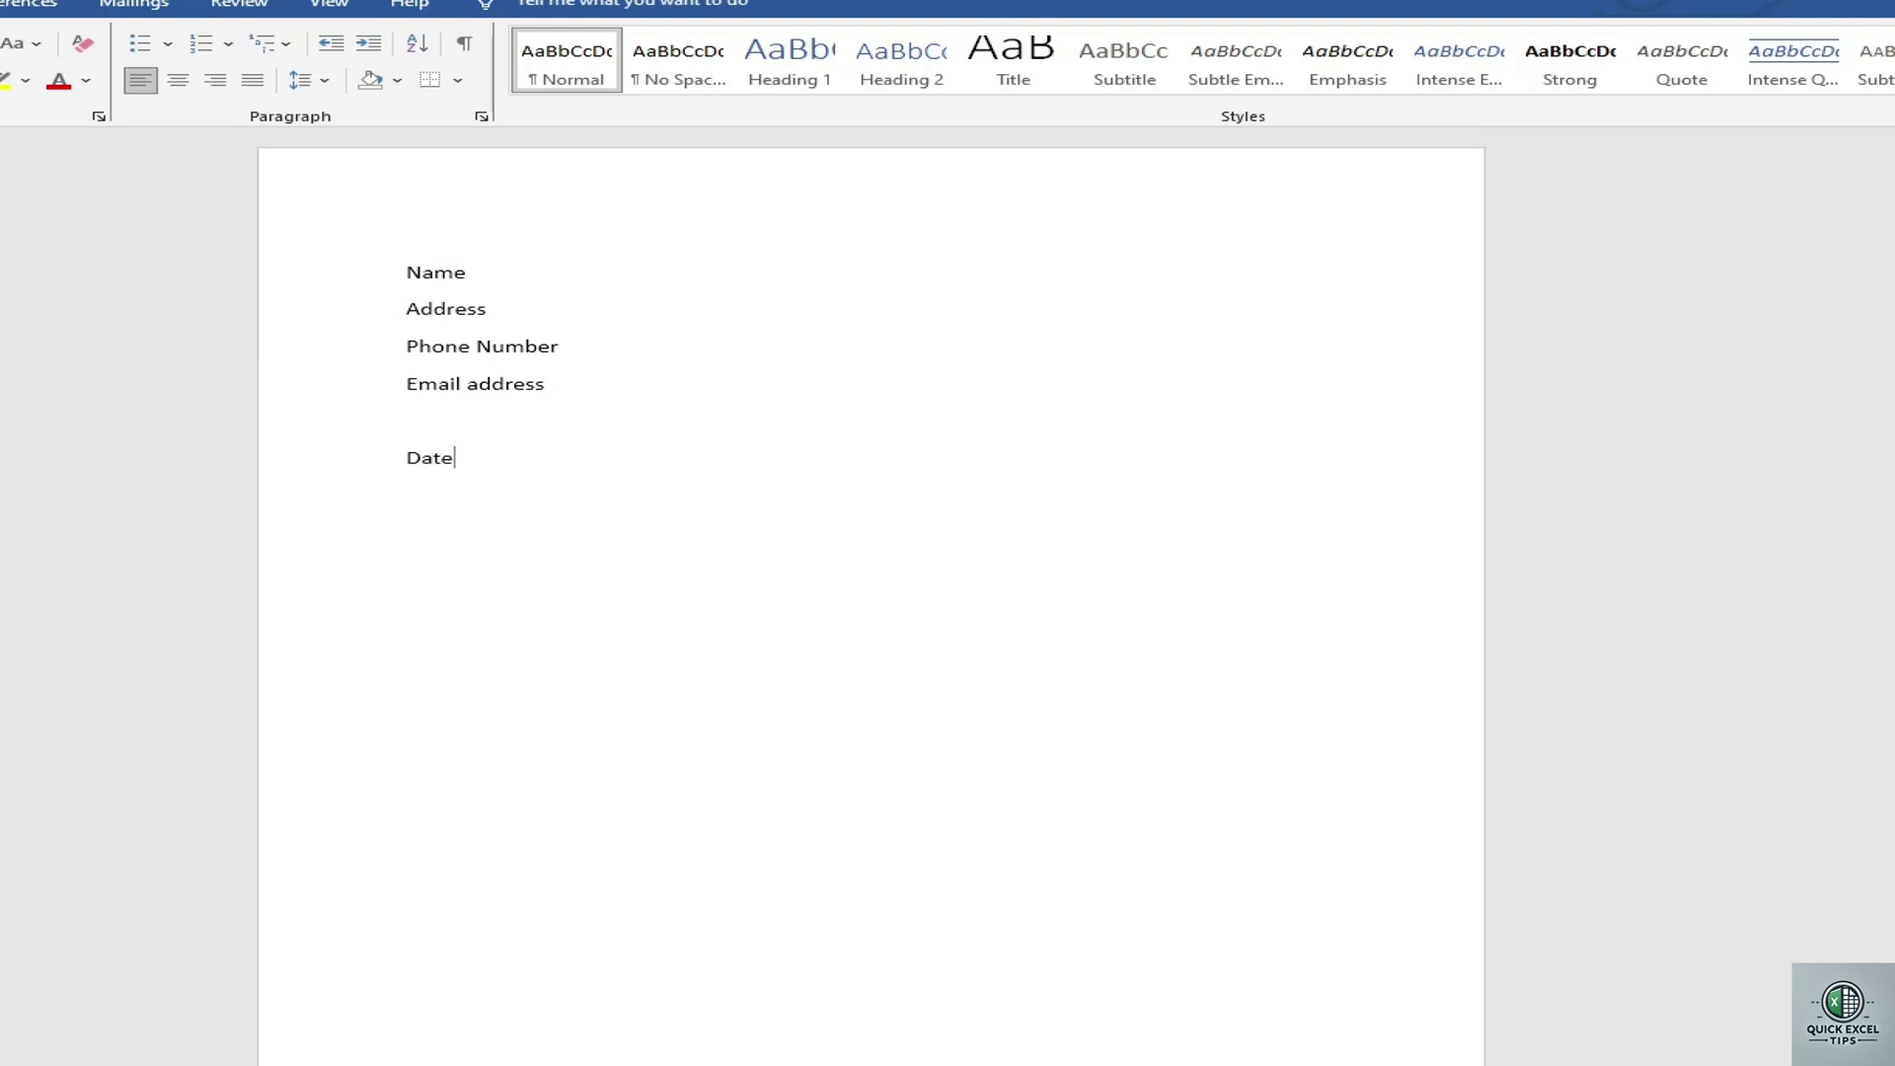
pyautogui.press('Return')
pyautogui.press('Return')
pyautogui.write('Respec')
pyautogui.write('ted [')
pyautogui.write('Manger’s ')
pyautogui.write('Nam')
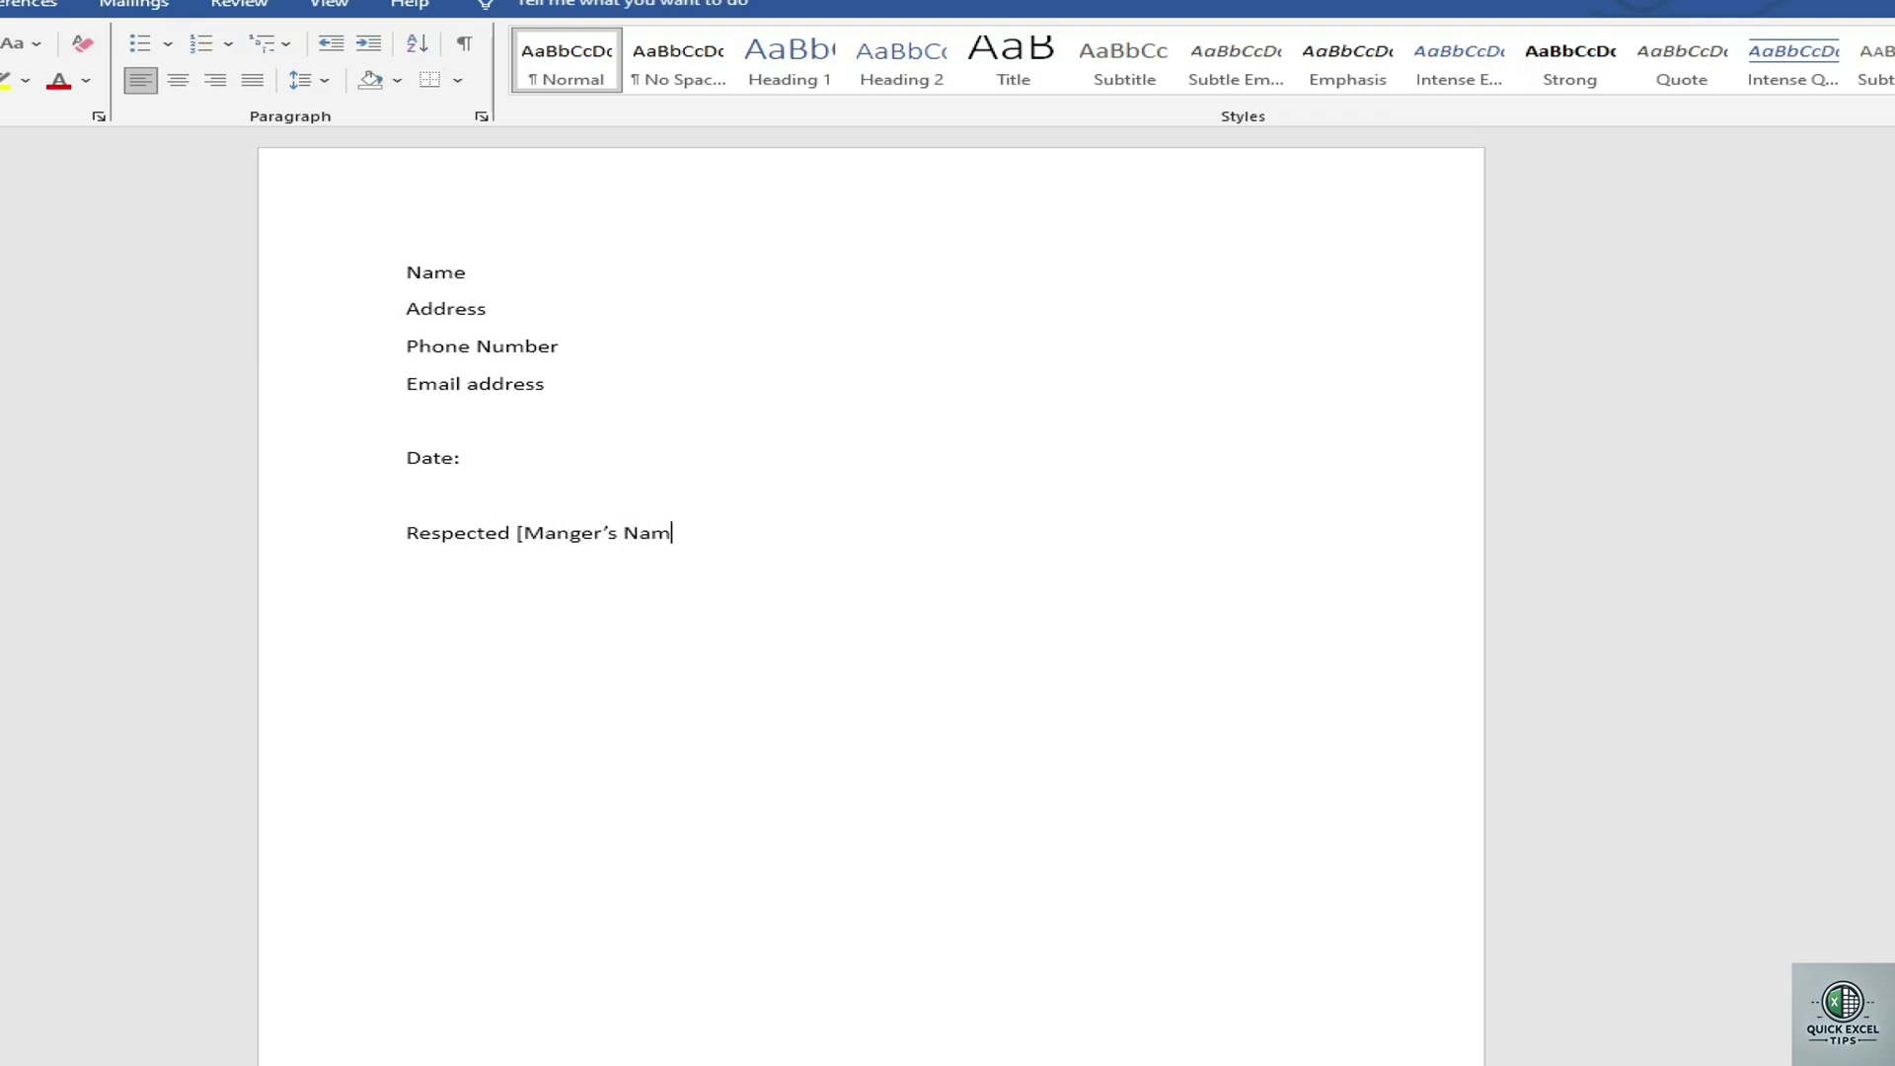
pyautogui.write('e')
# Write the resignation paragraph ending 'during my time with the company.', correcting a typo.
pyautogui.press('Return')
pyautogui.write("I'm writing ")
pyautogui.write('to formally resign')
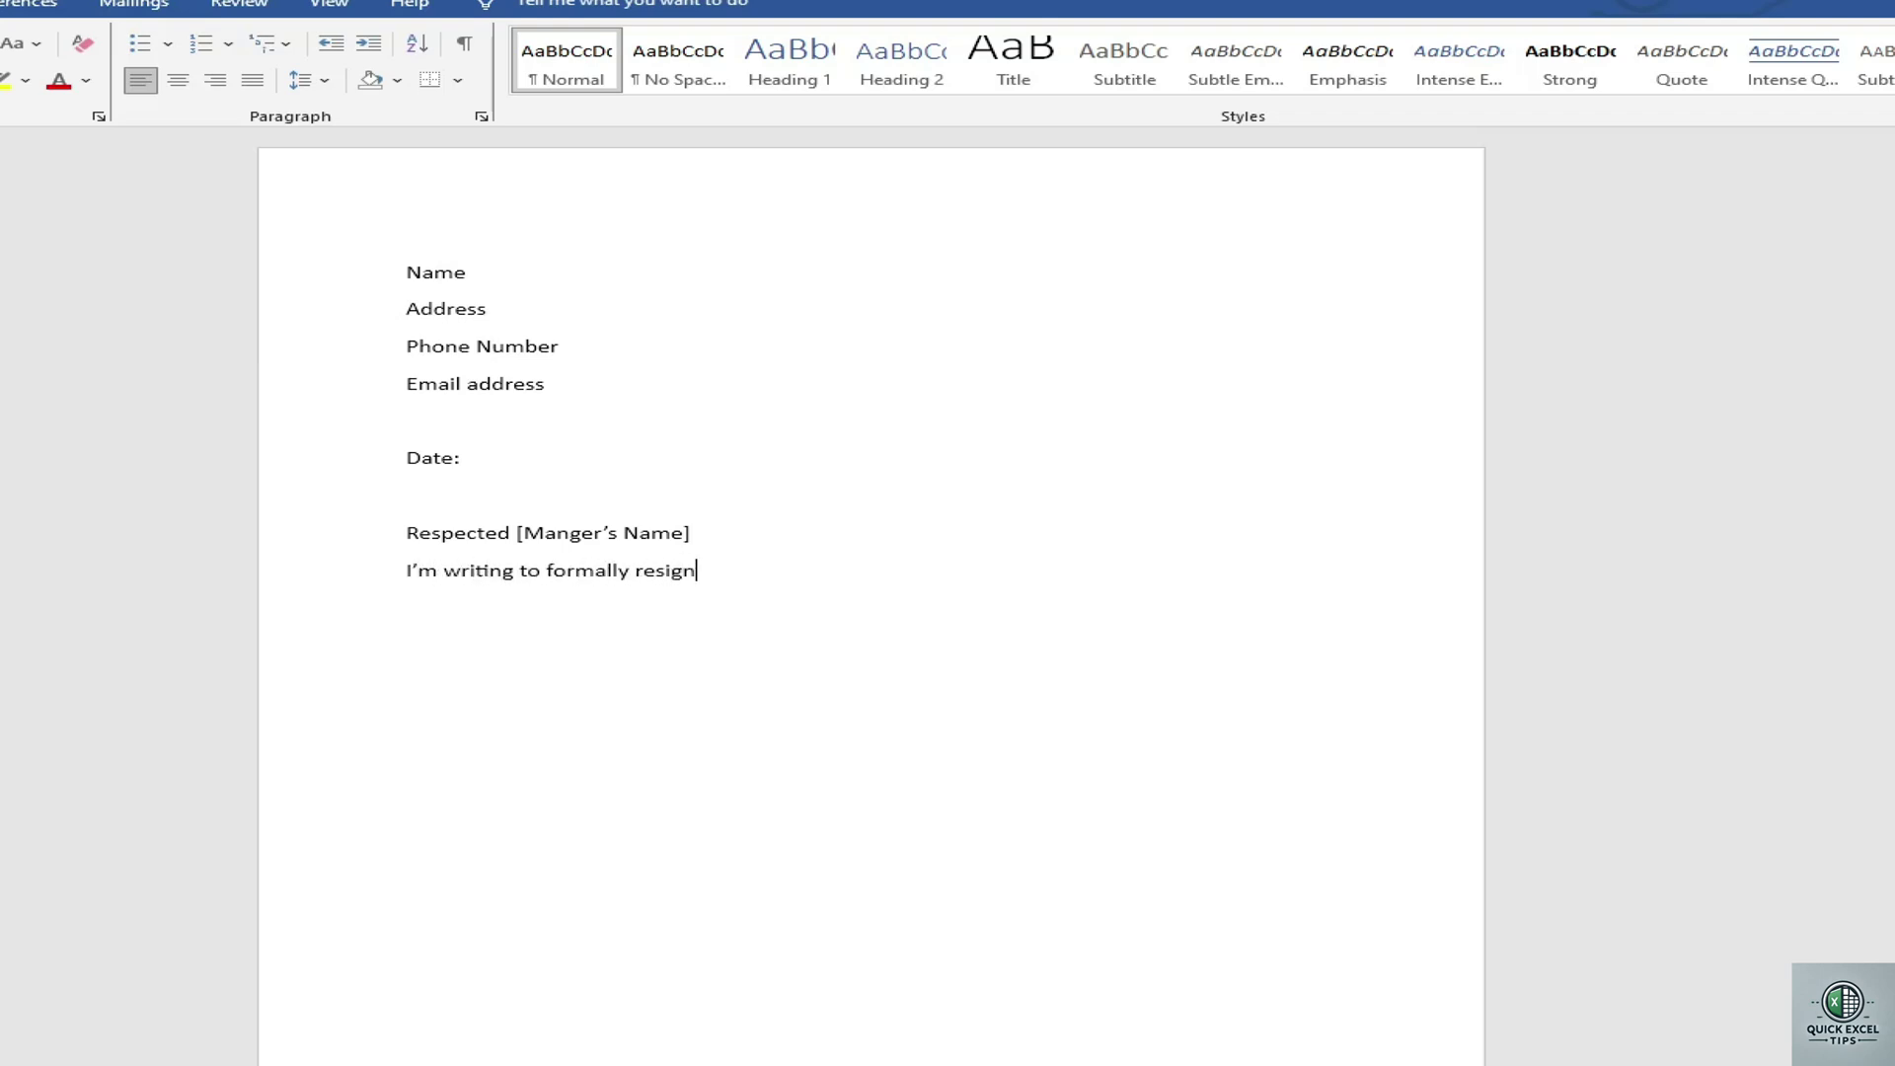
pyautogui.write(' from')
pyautogui.write('posi')
pyautogui.write('tion as [your posi')
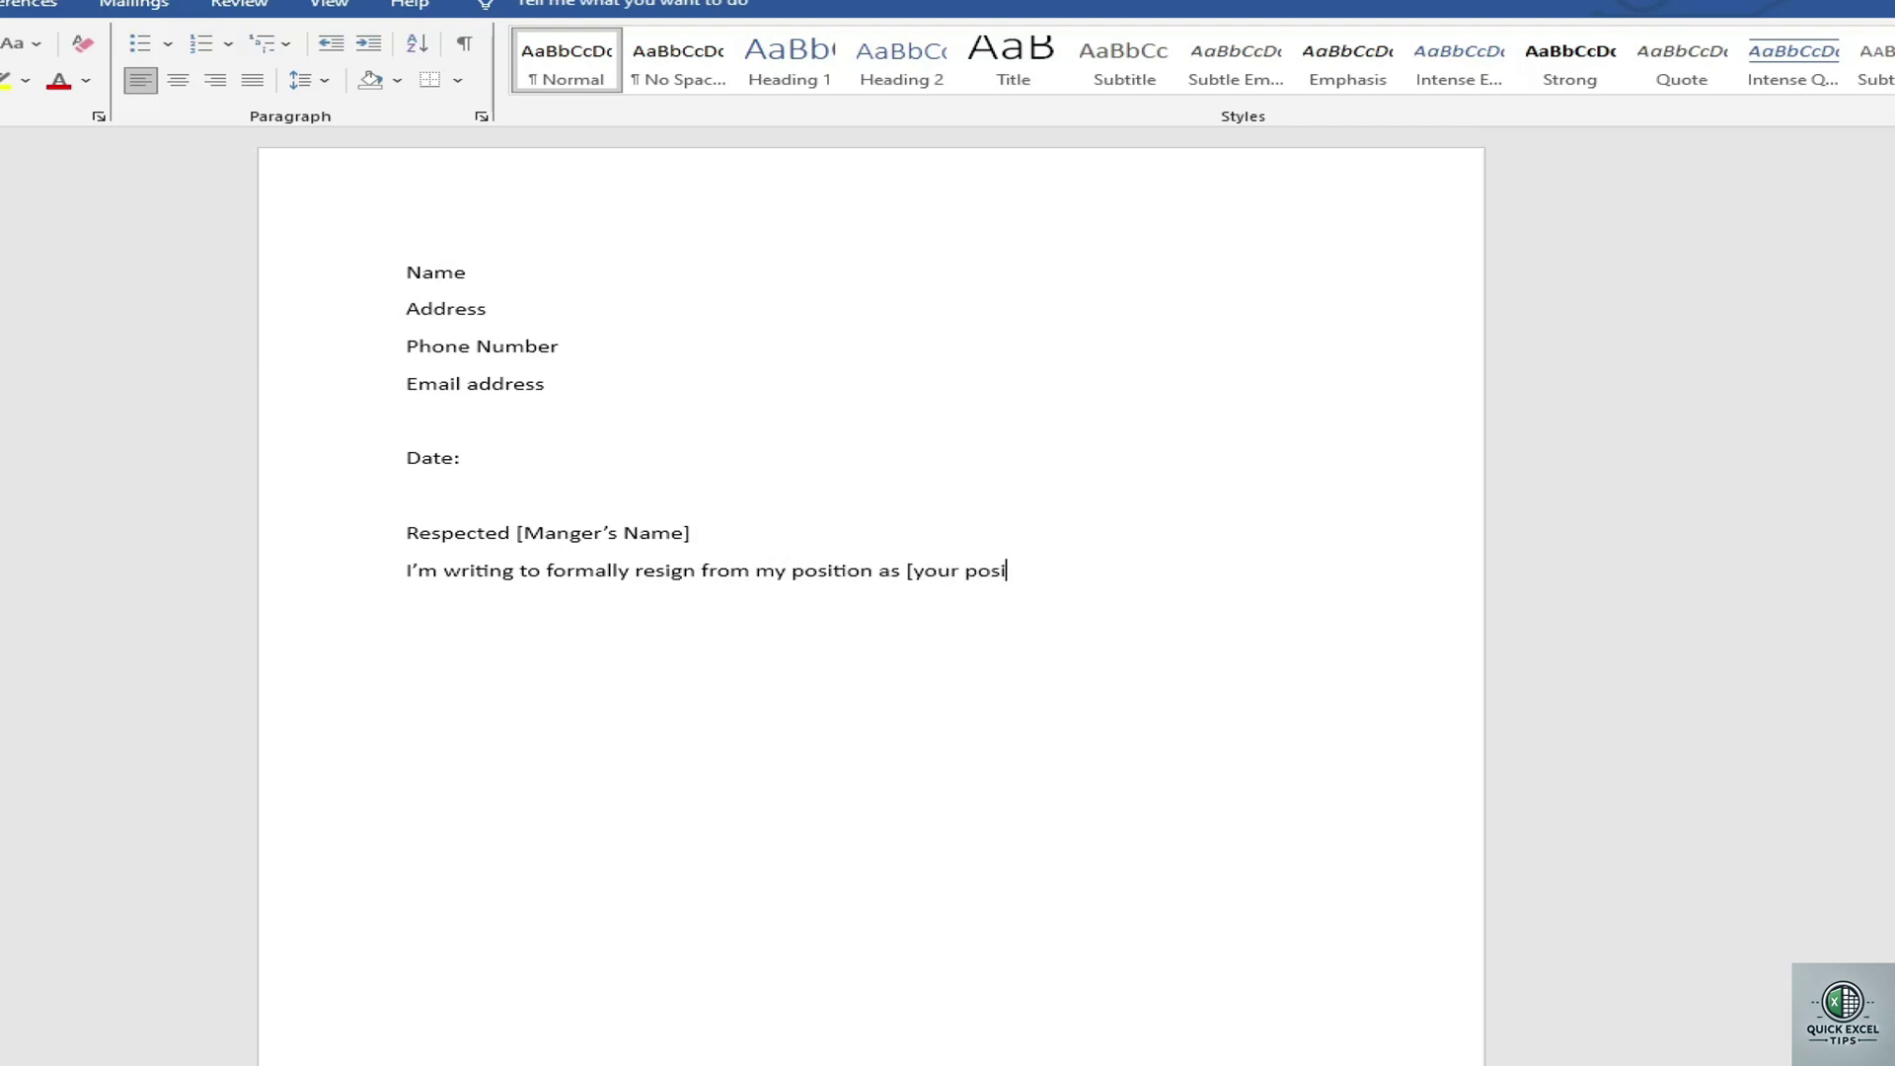
pyautogui.write('tion] ')
pyautogui.write('at [company nam')
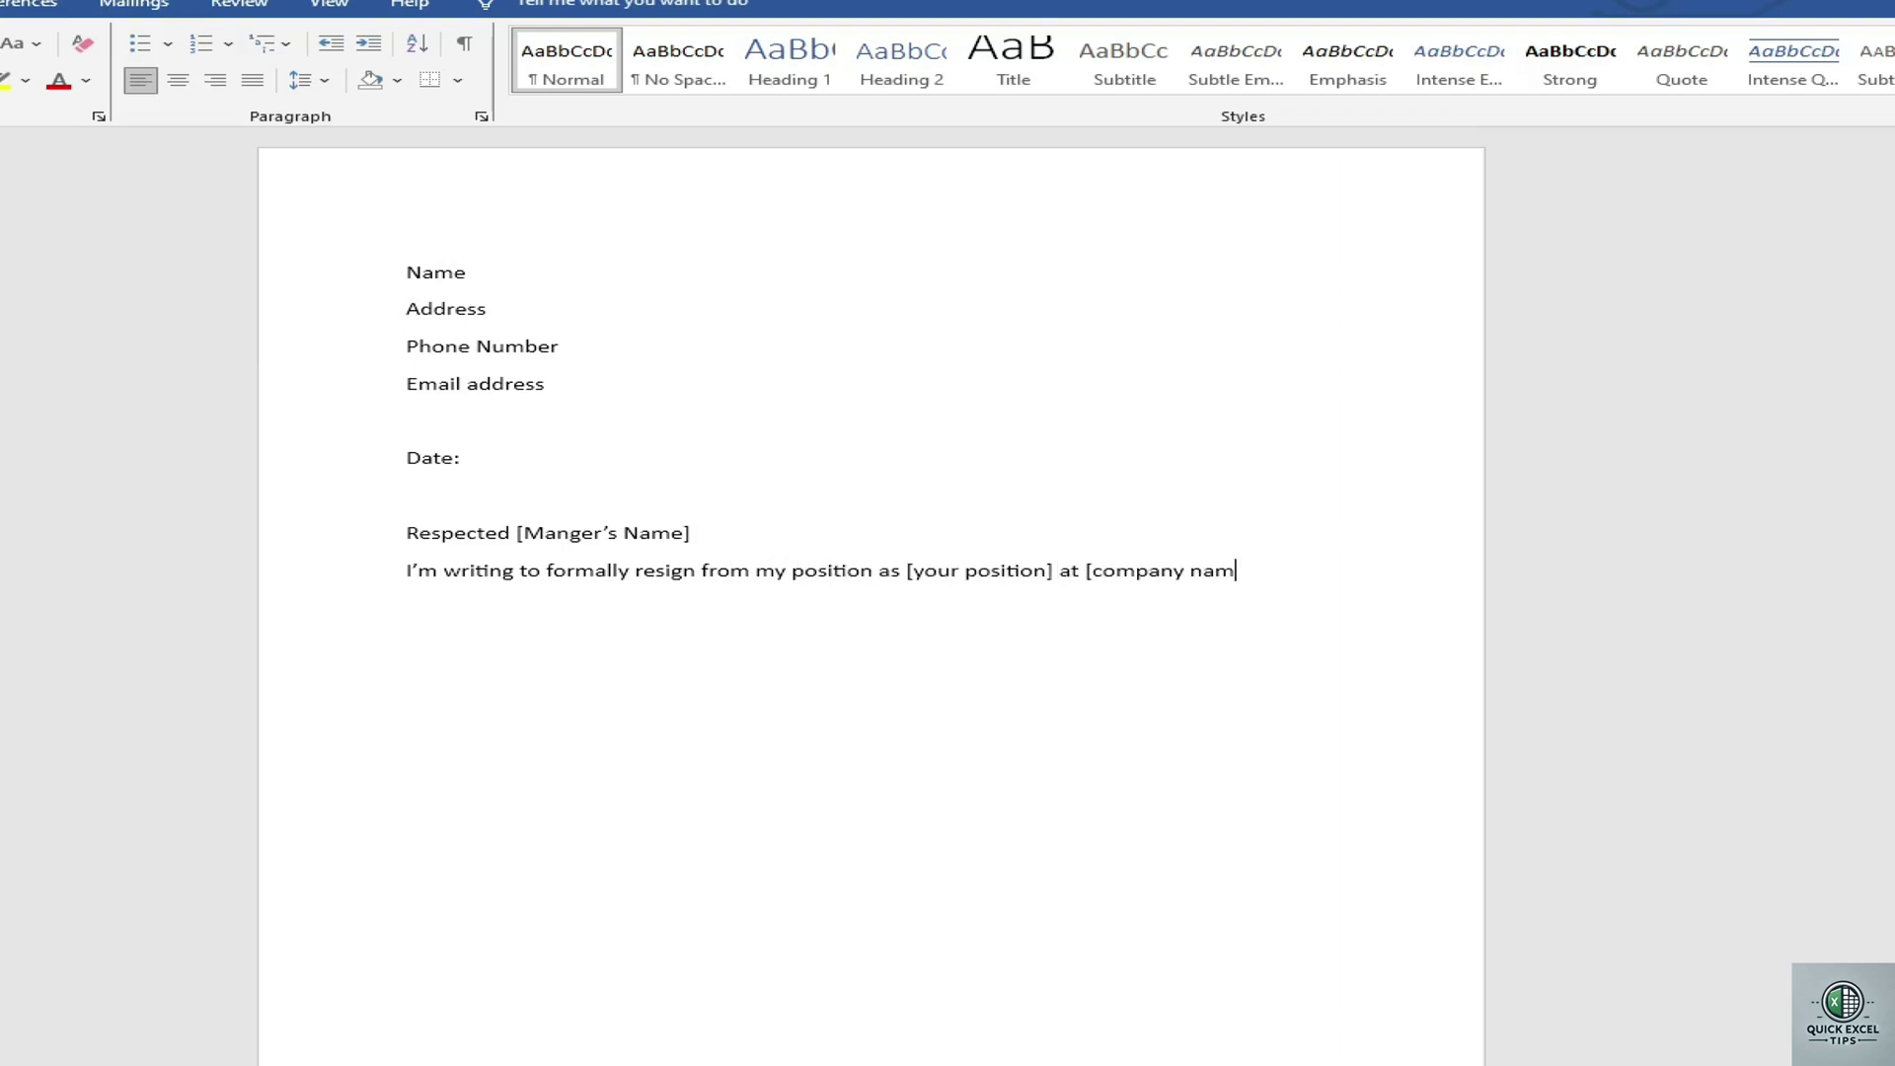
pyautogui.write('e] effective [ last working day]')
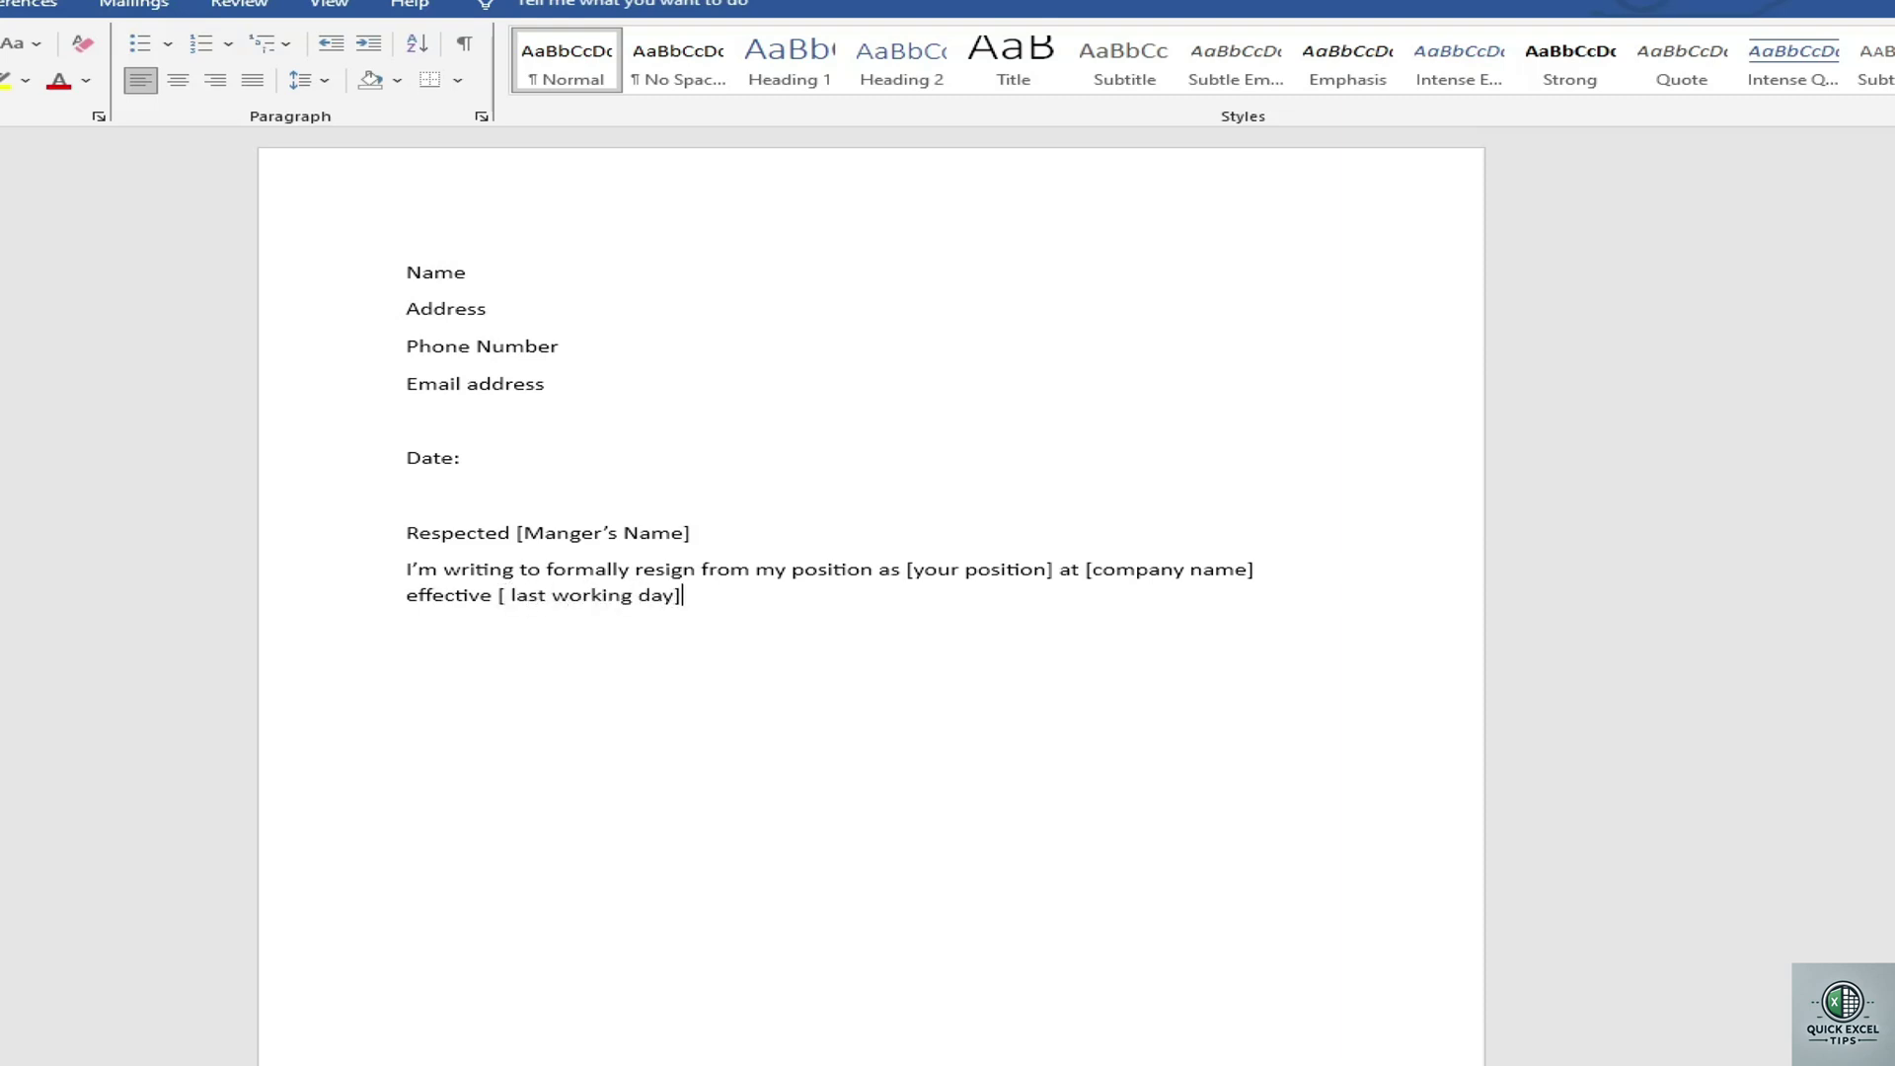
pyautogui.write(' This decision was not made lightly, and I app')
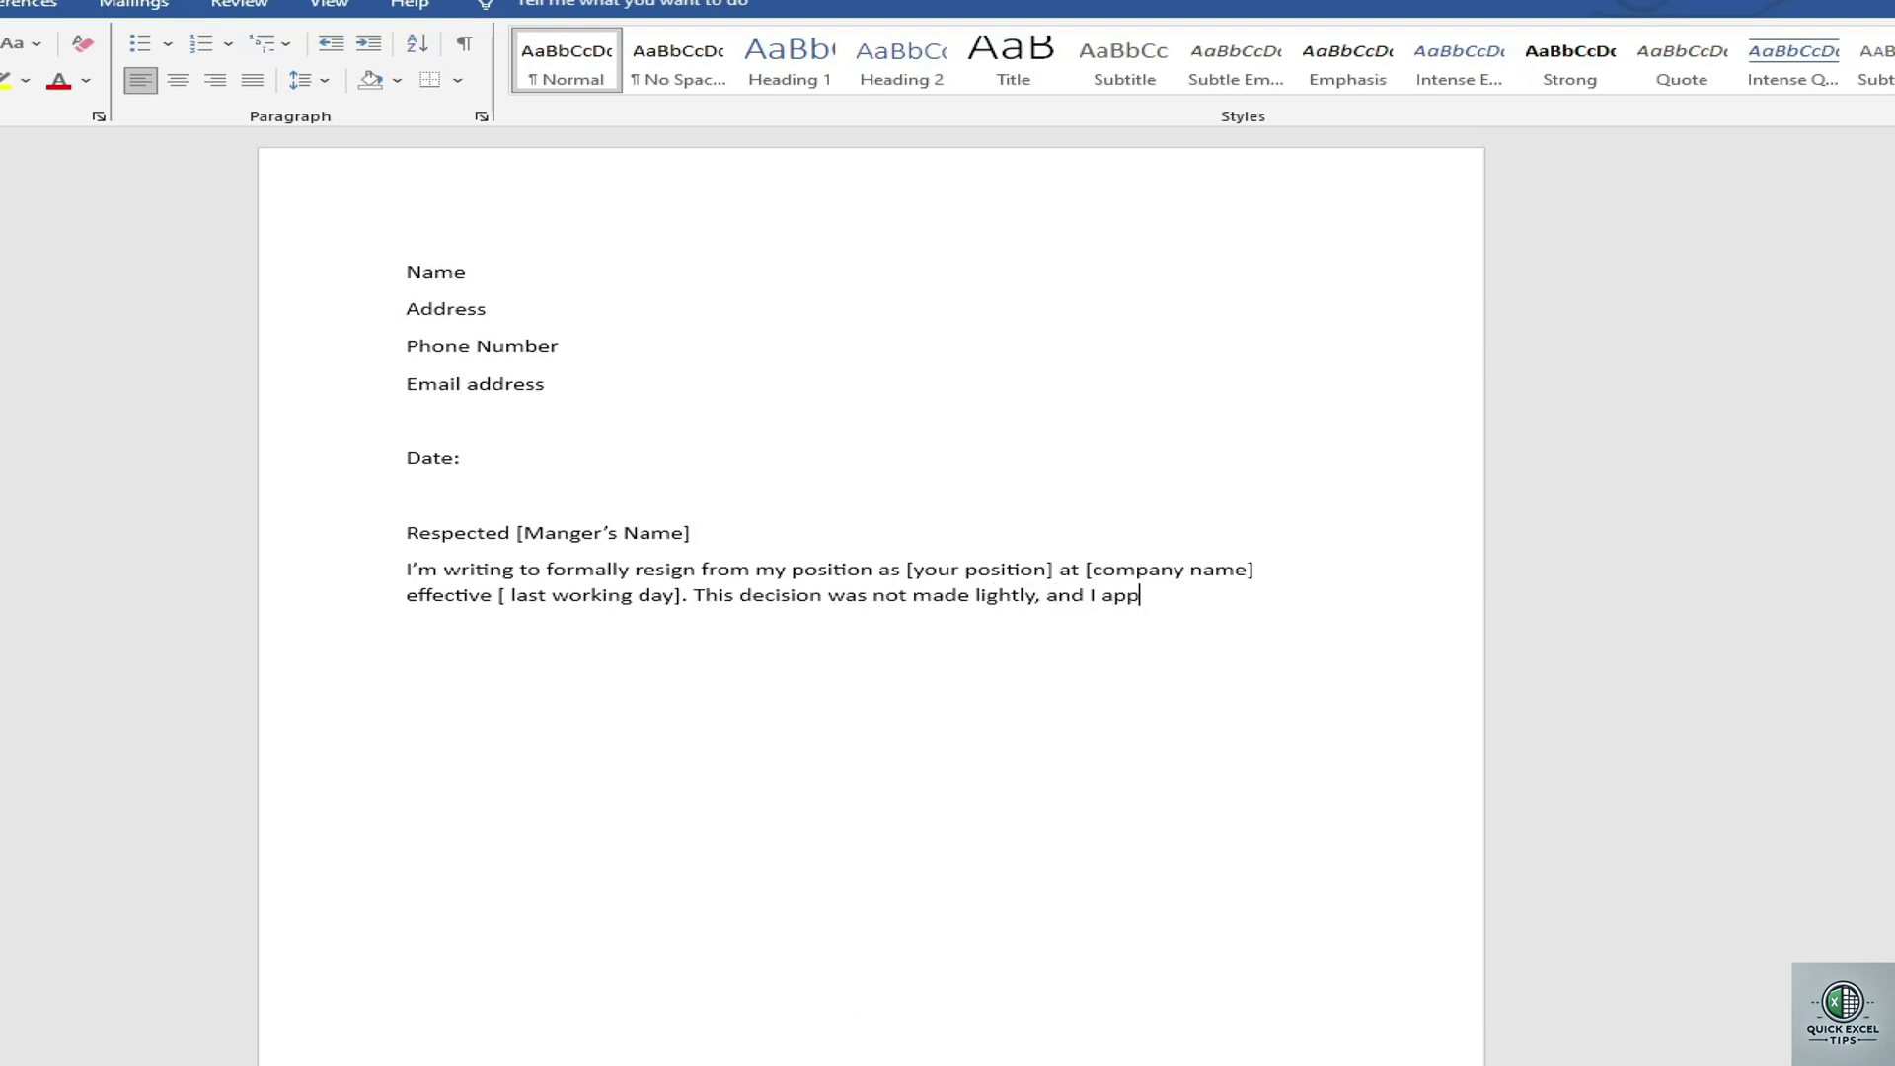
pyautogui.write('reciate th')
pyautogui.press('BackSpace')
pyautogui.press('BackSpace')
pyautogui.write('the opp')
pyautogui.write('ortunities for professi')
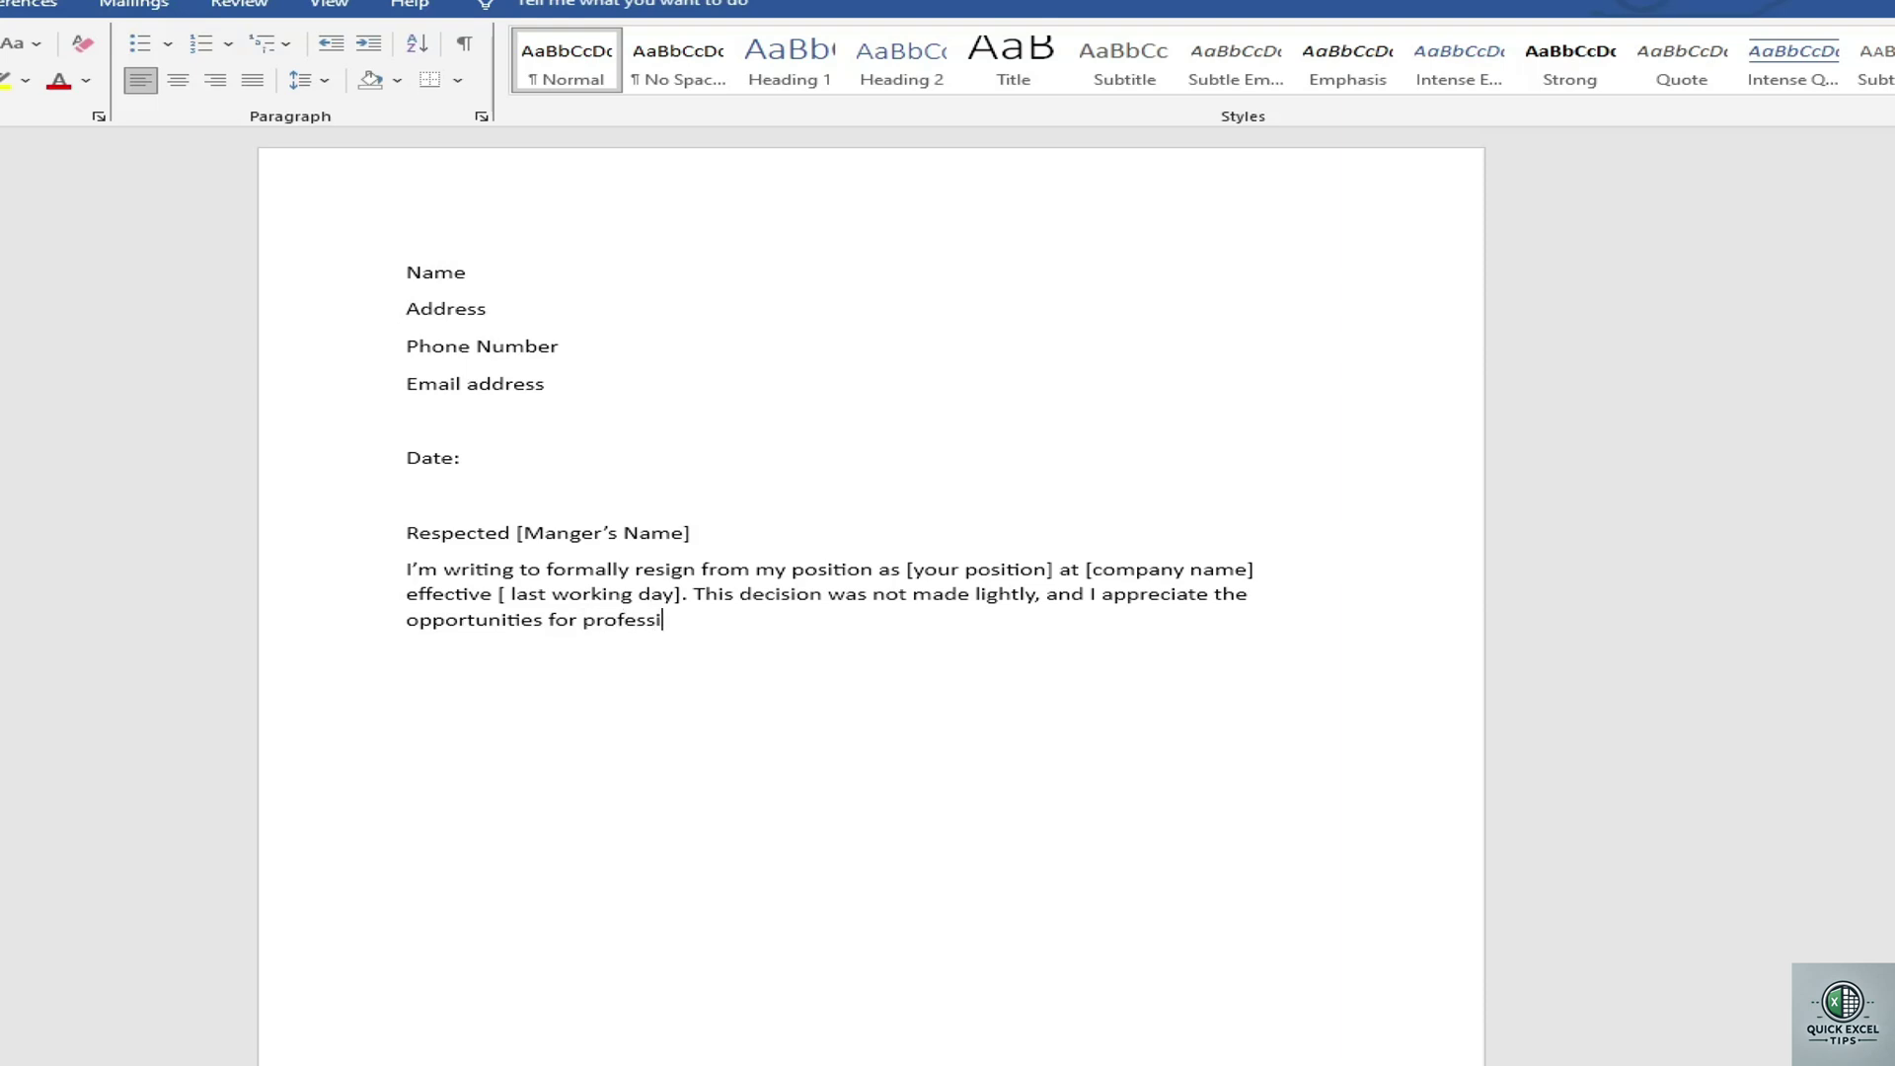
pyautogui.write('onal and personal')
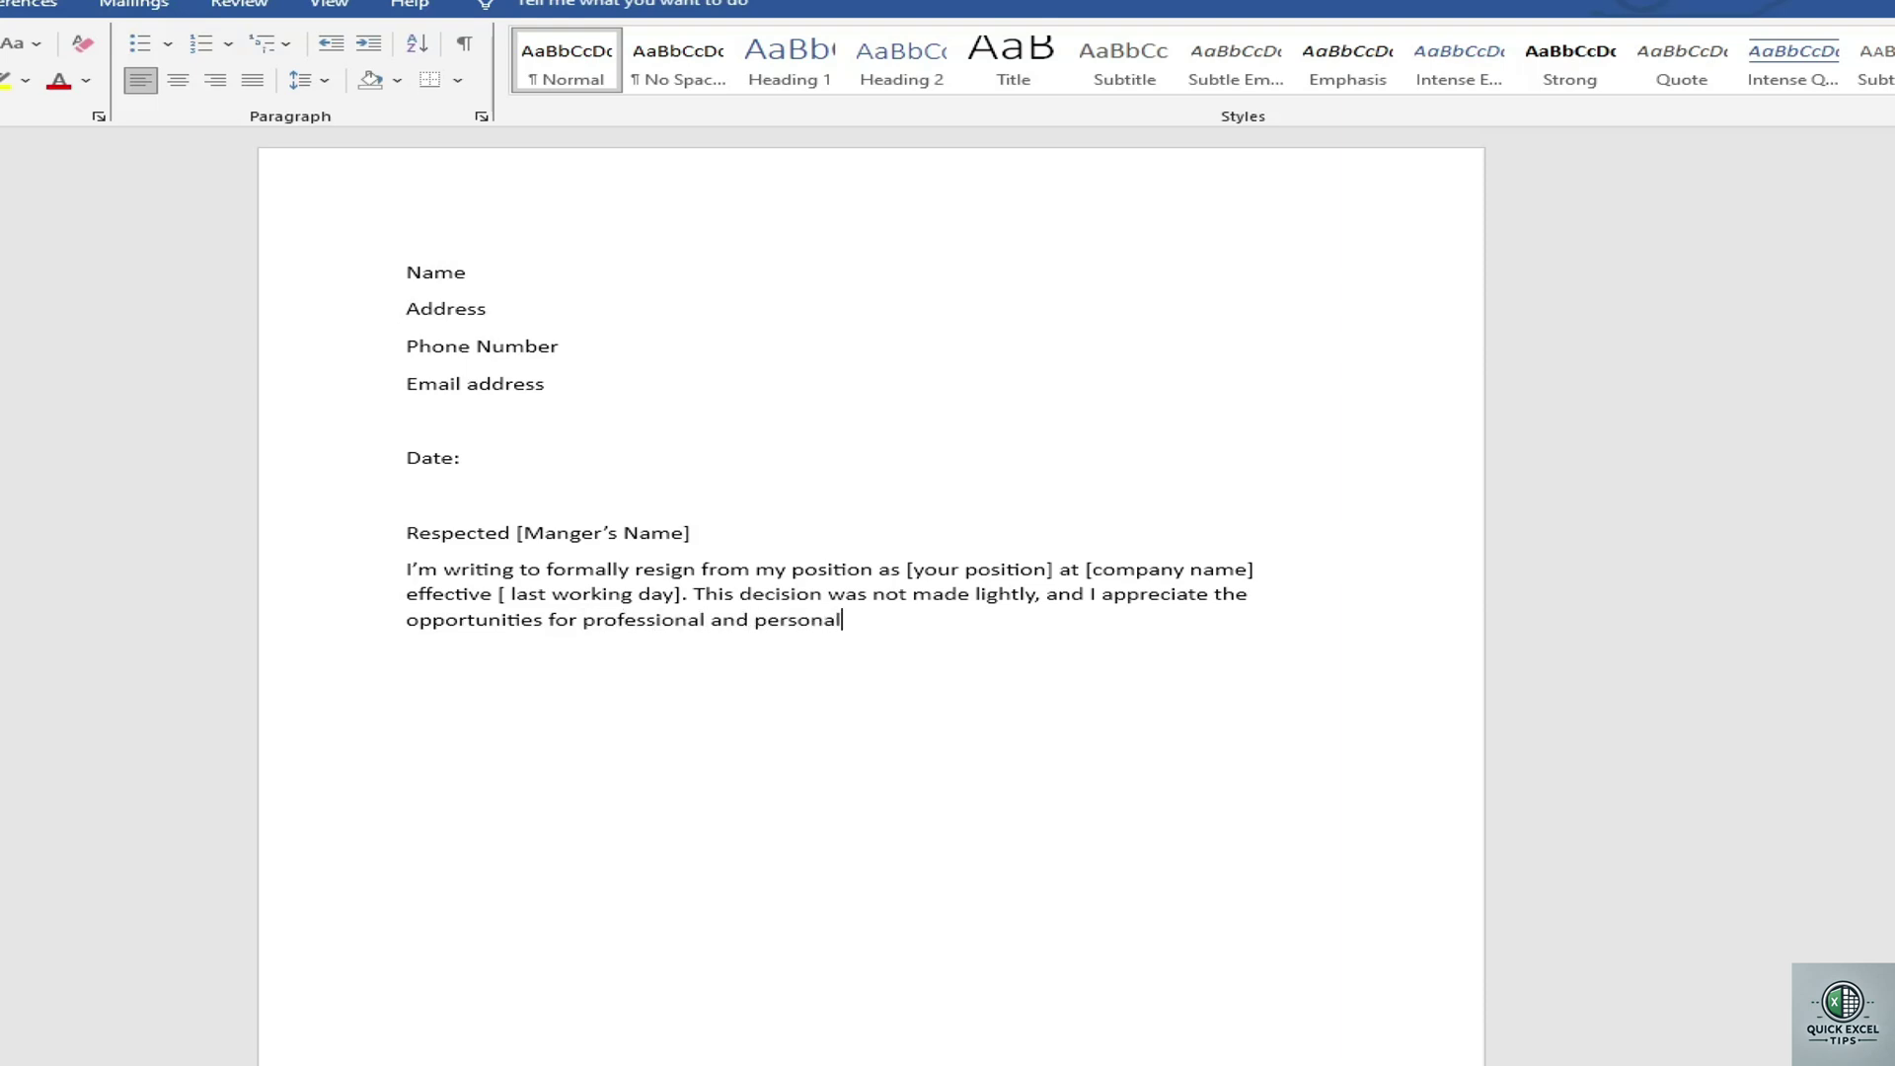
pyautogui.write(' development that you ')
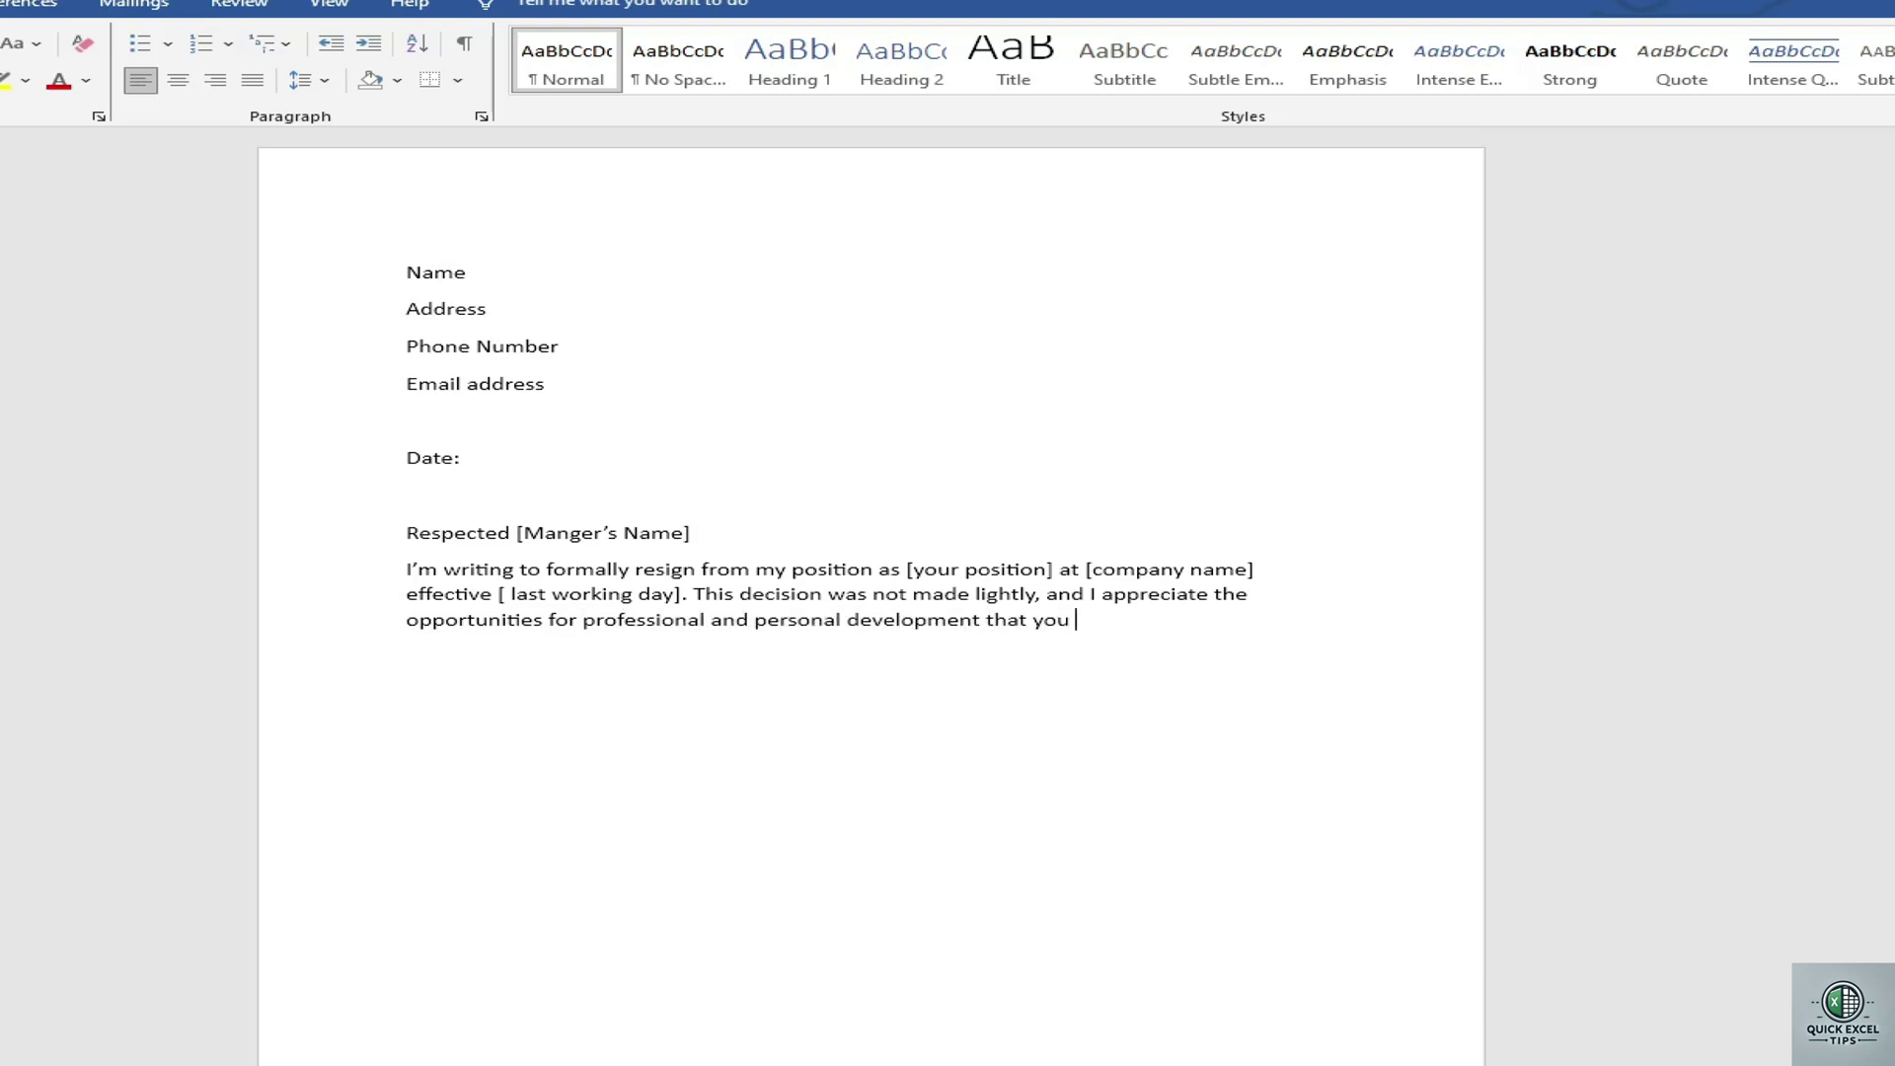
pyautogui.write('have provided me du')
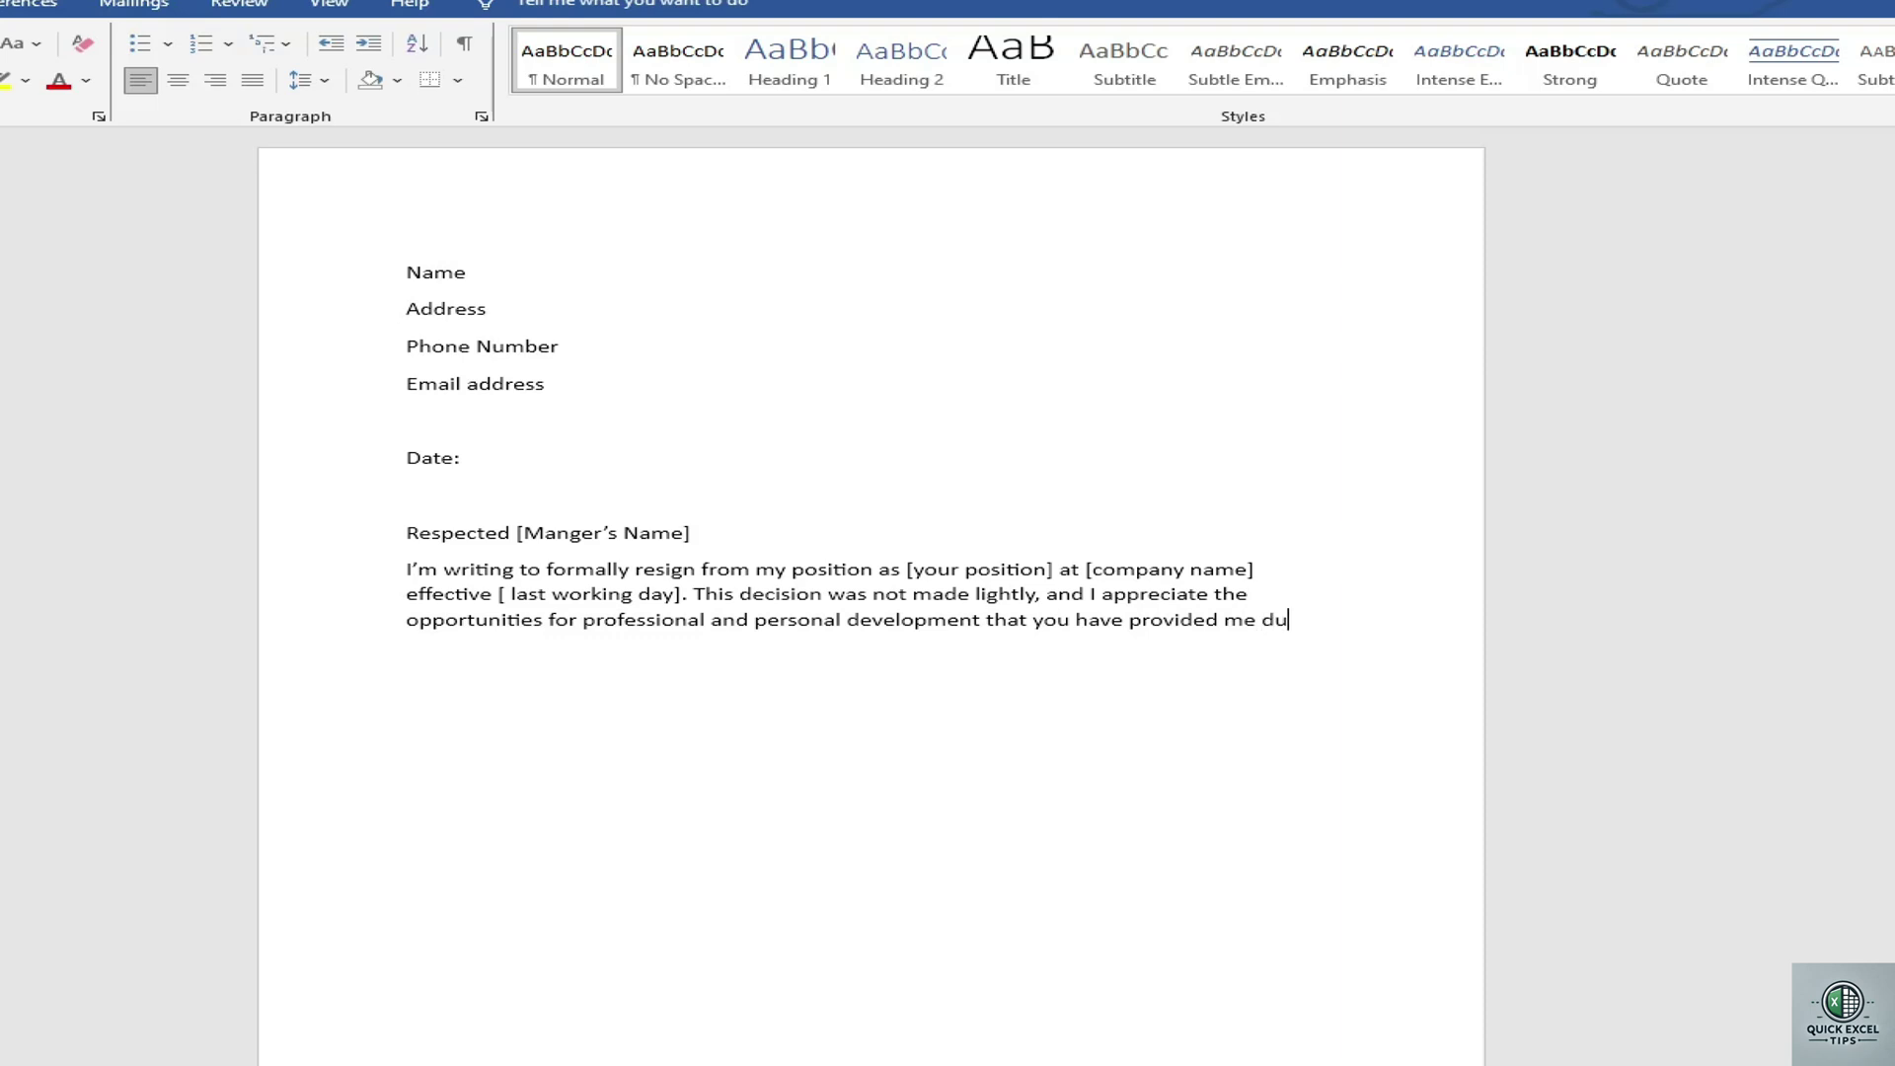
pyautogui.write('ring my time wi')
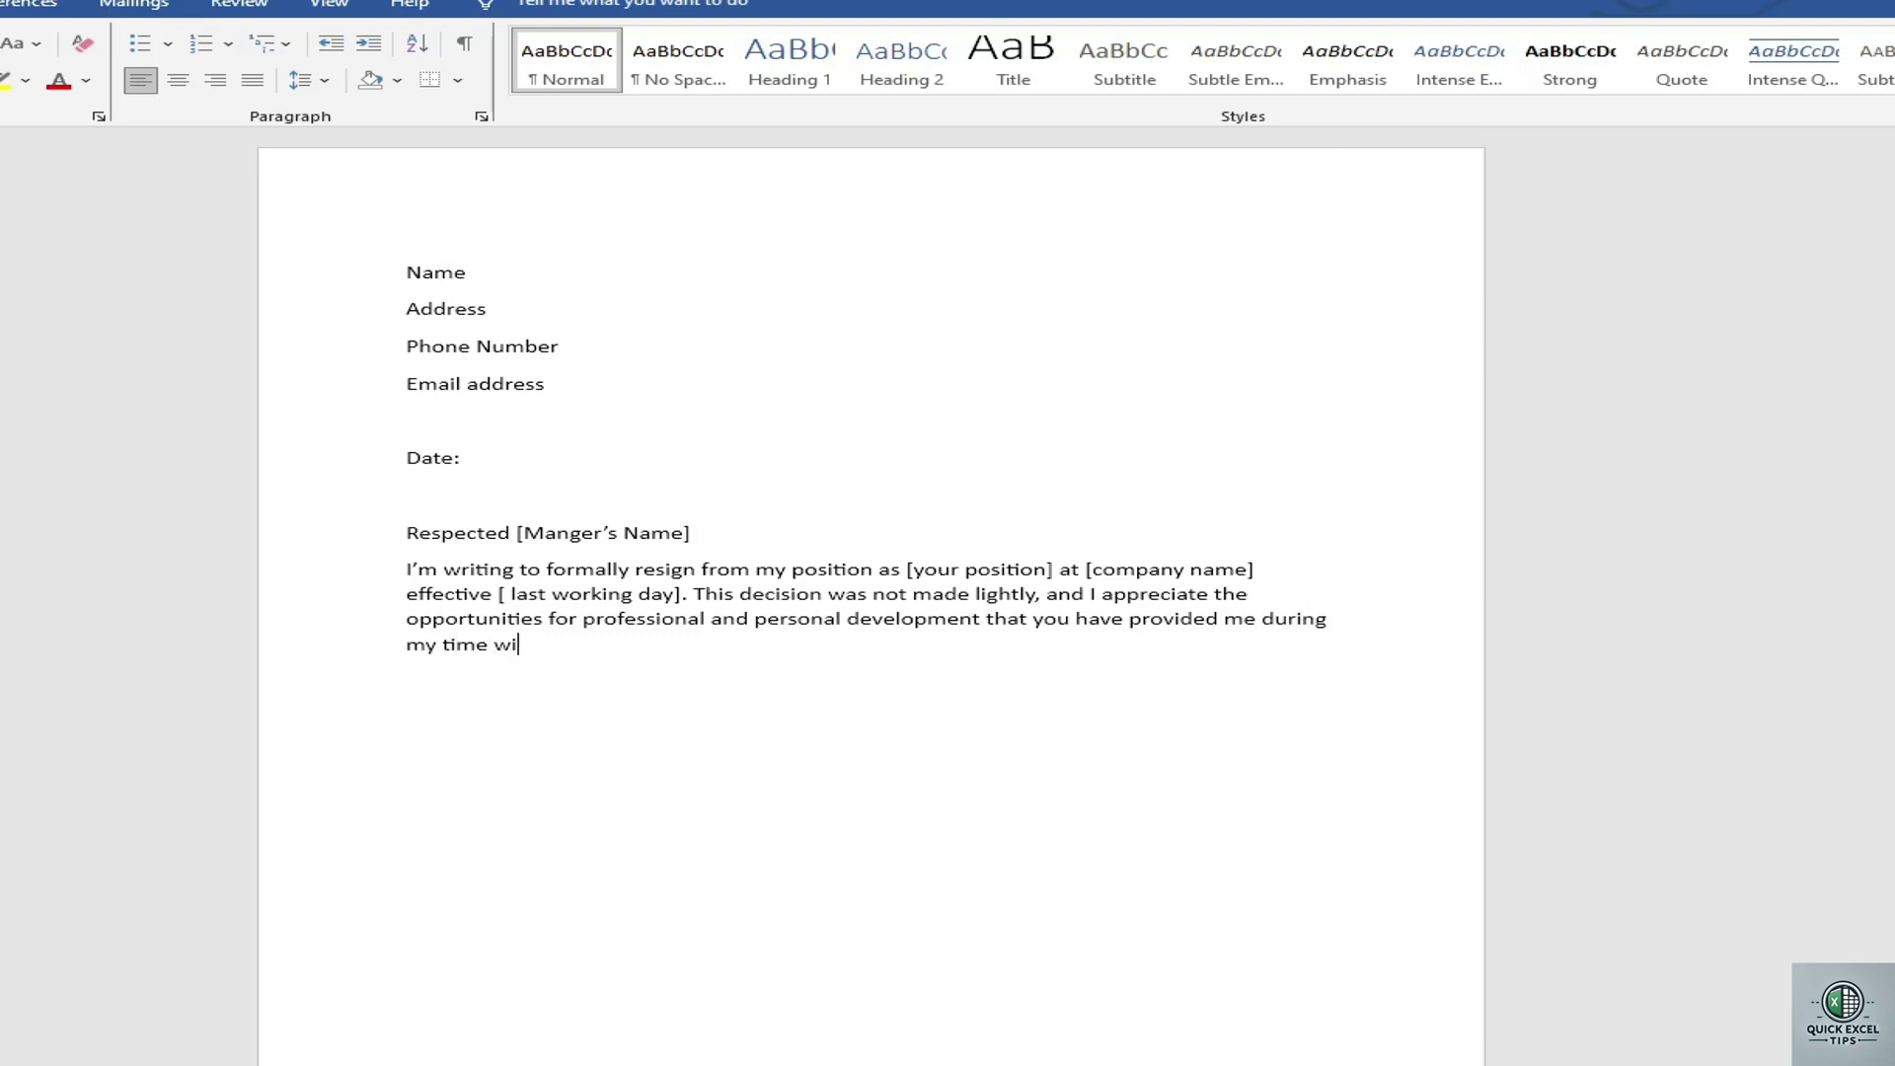
pyautogui.write('th the ')
pyautogui.write('compan')
pyautogui.write("'m committe")
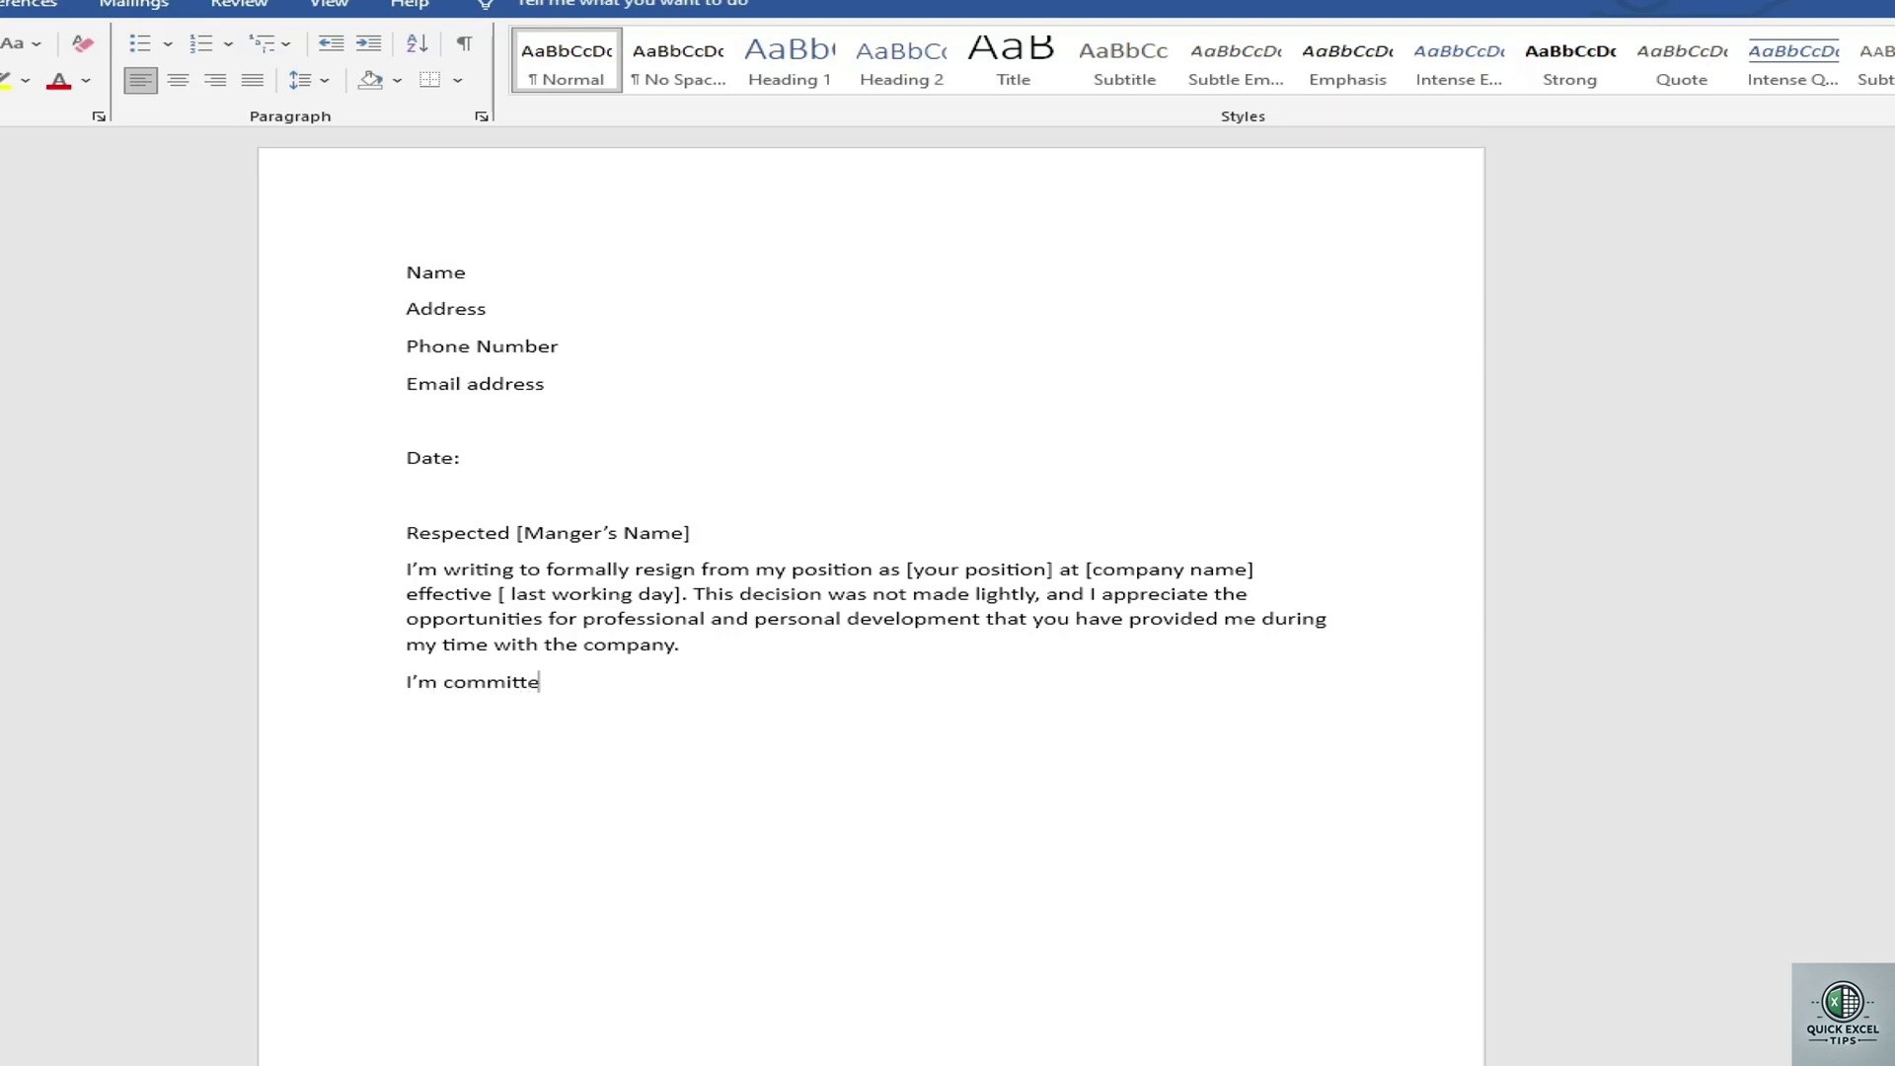
pyautogui.write('d to ensuring a smooth')
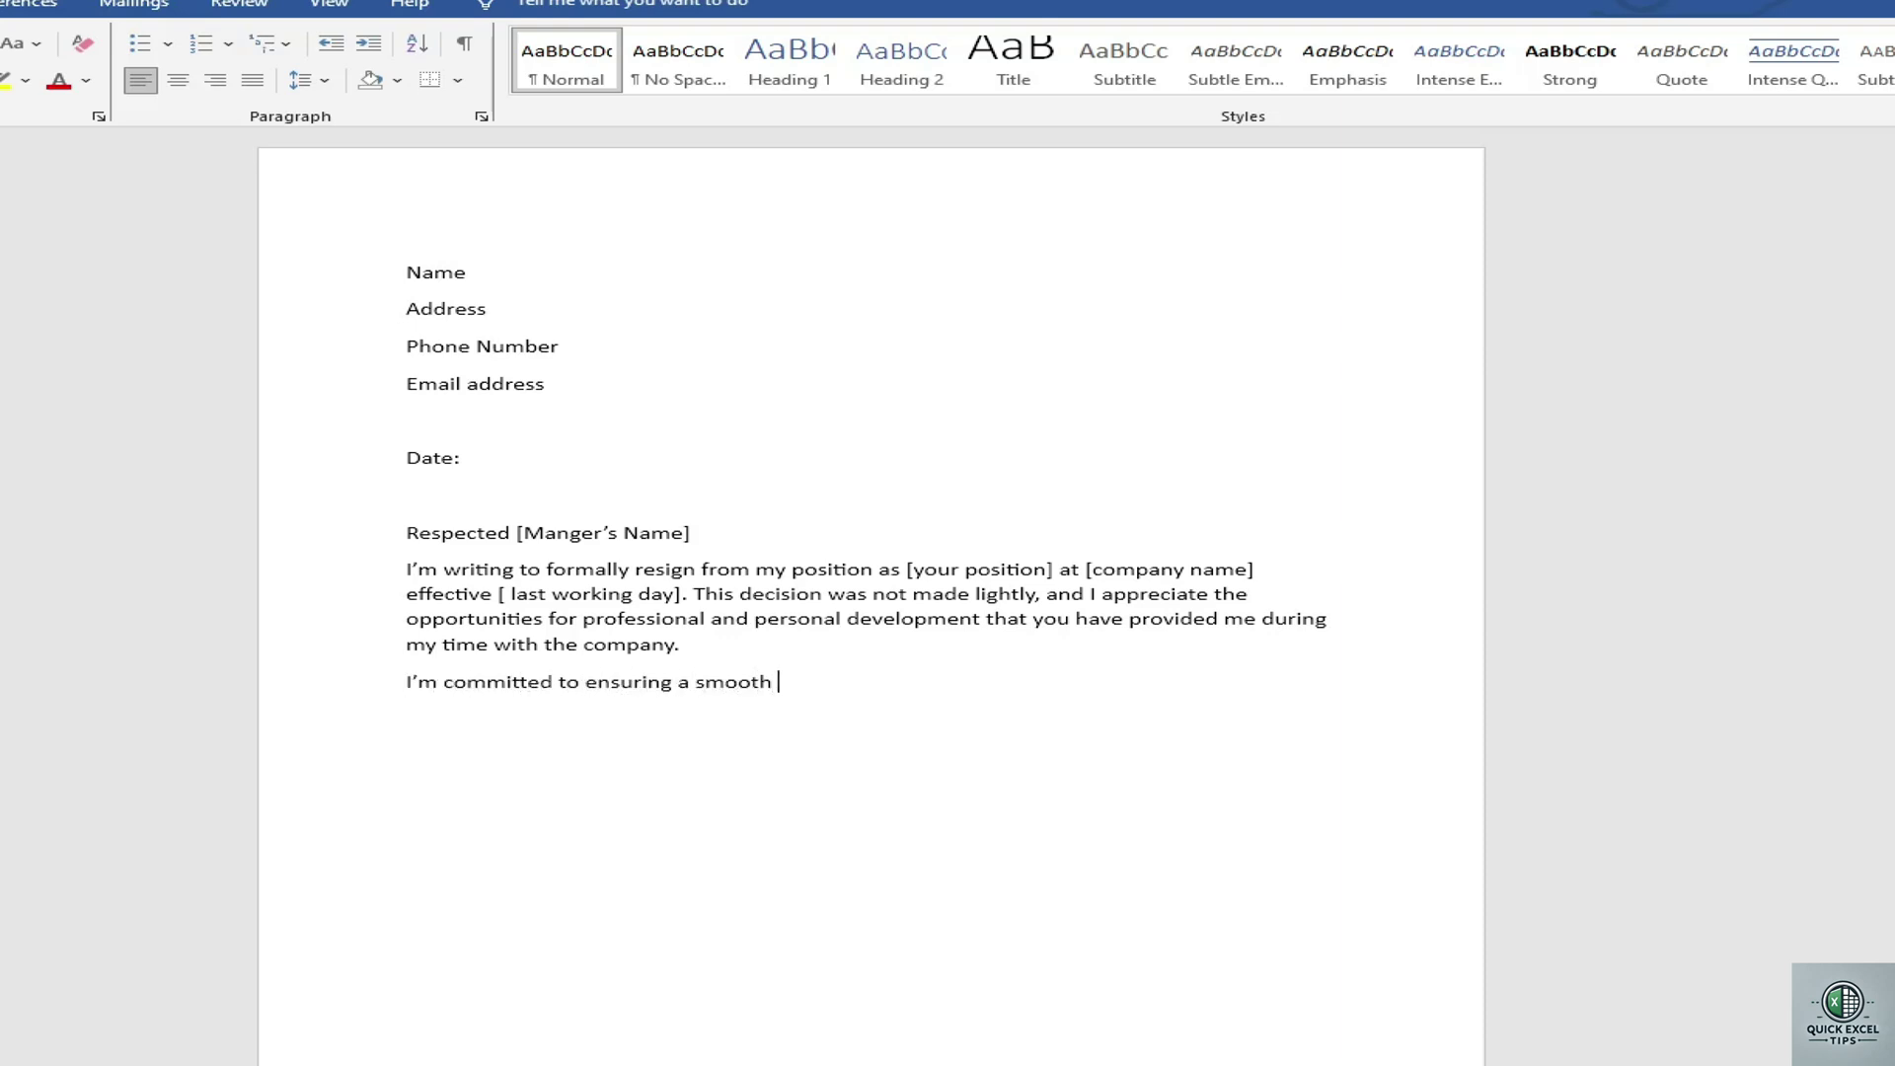
pyautogui.write(' transition and will')
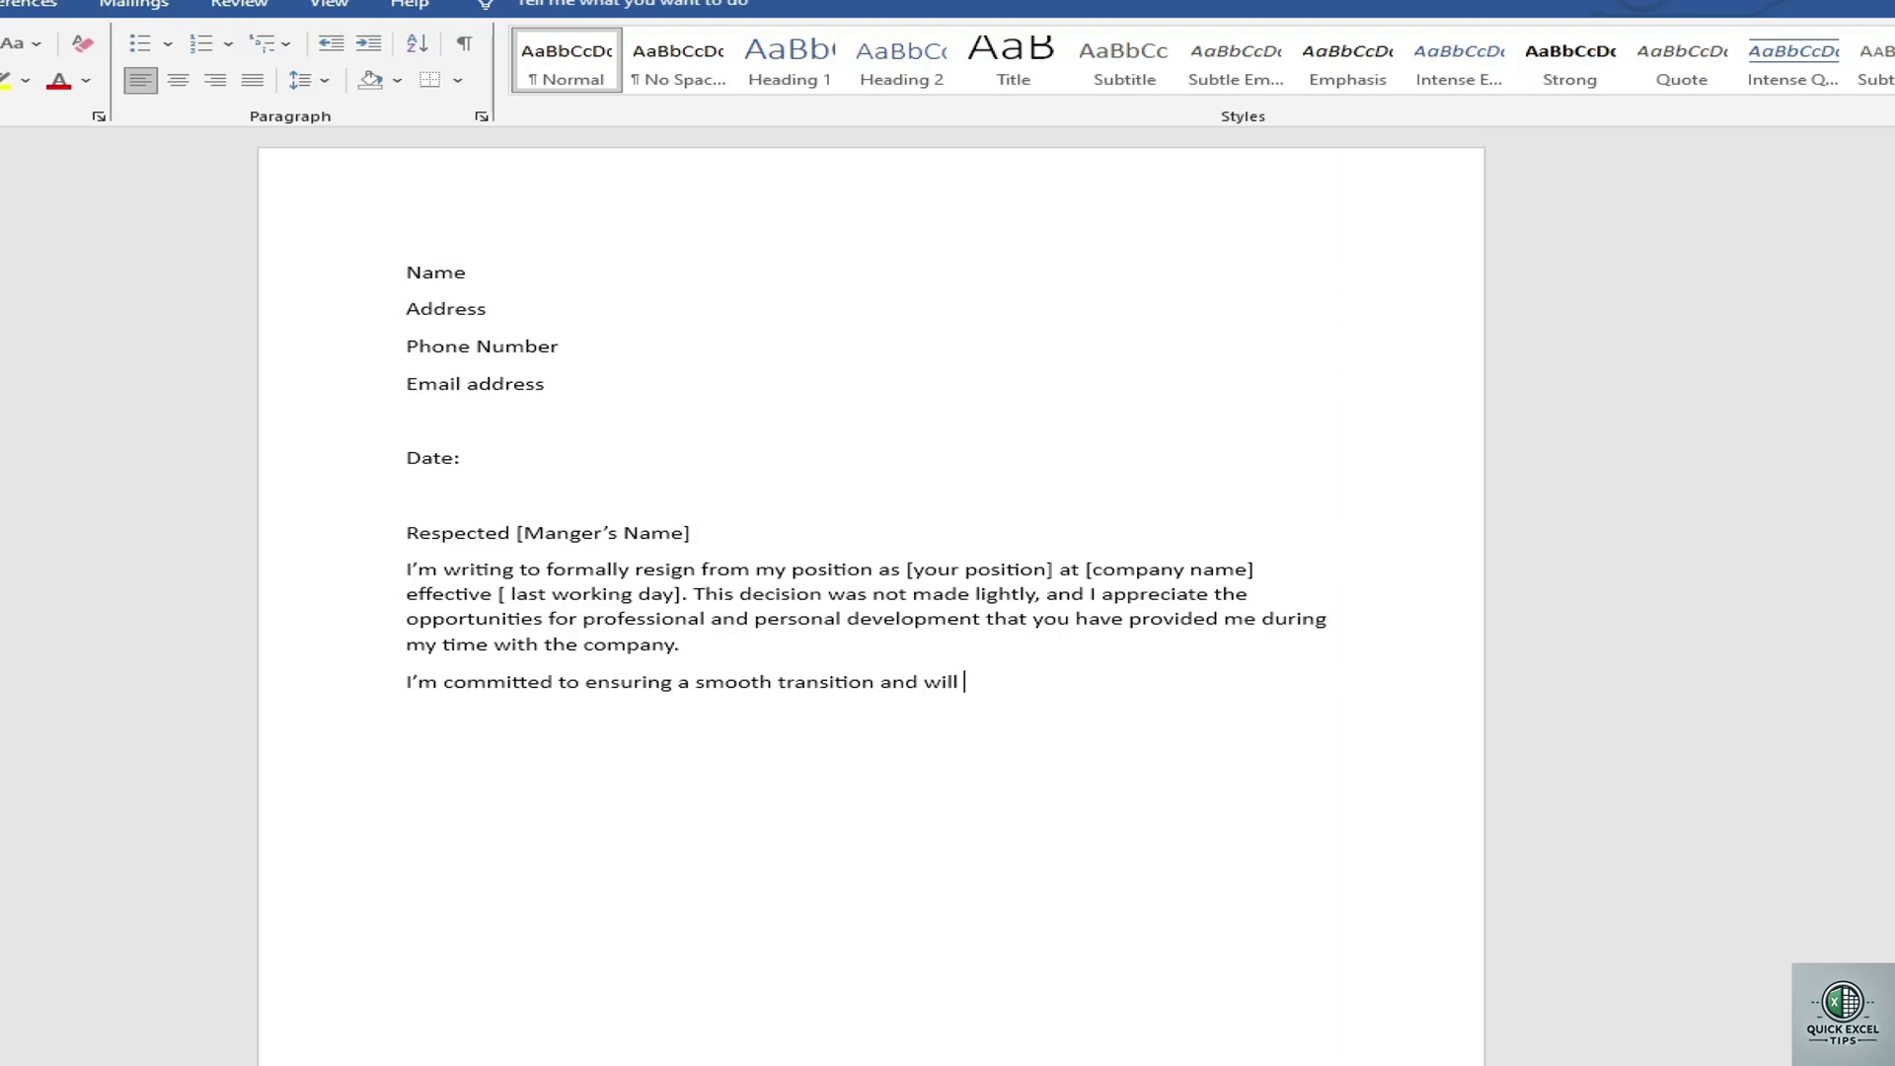
pyautogui.write(' do my best to comp')
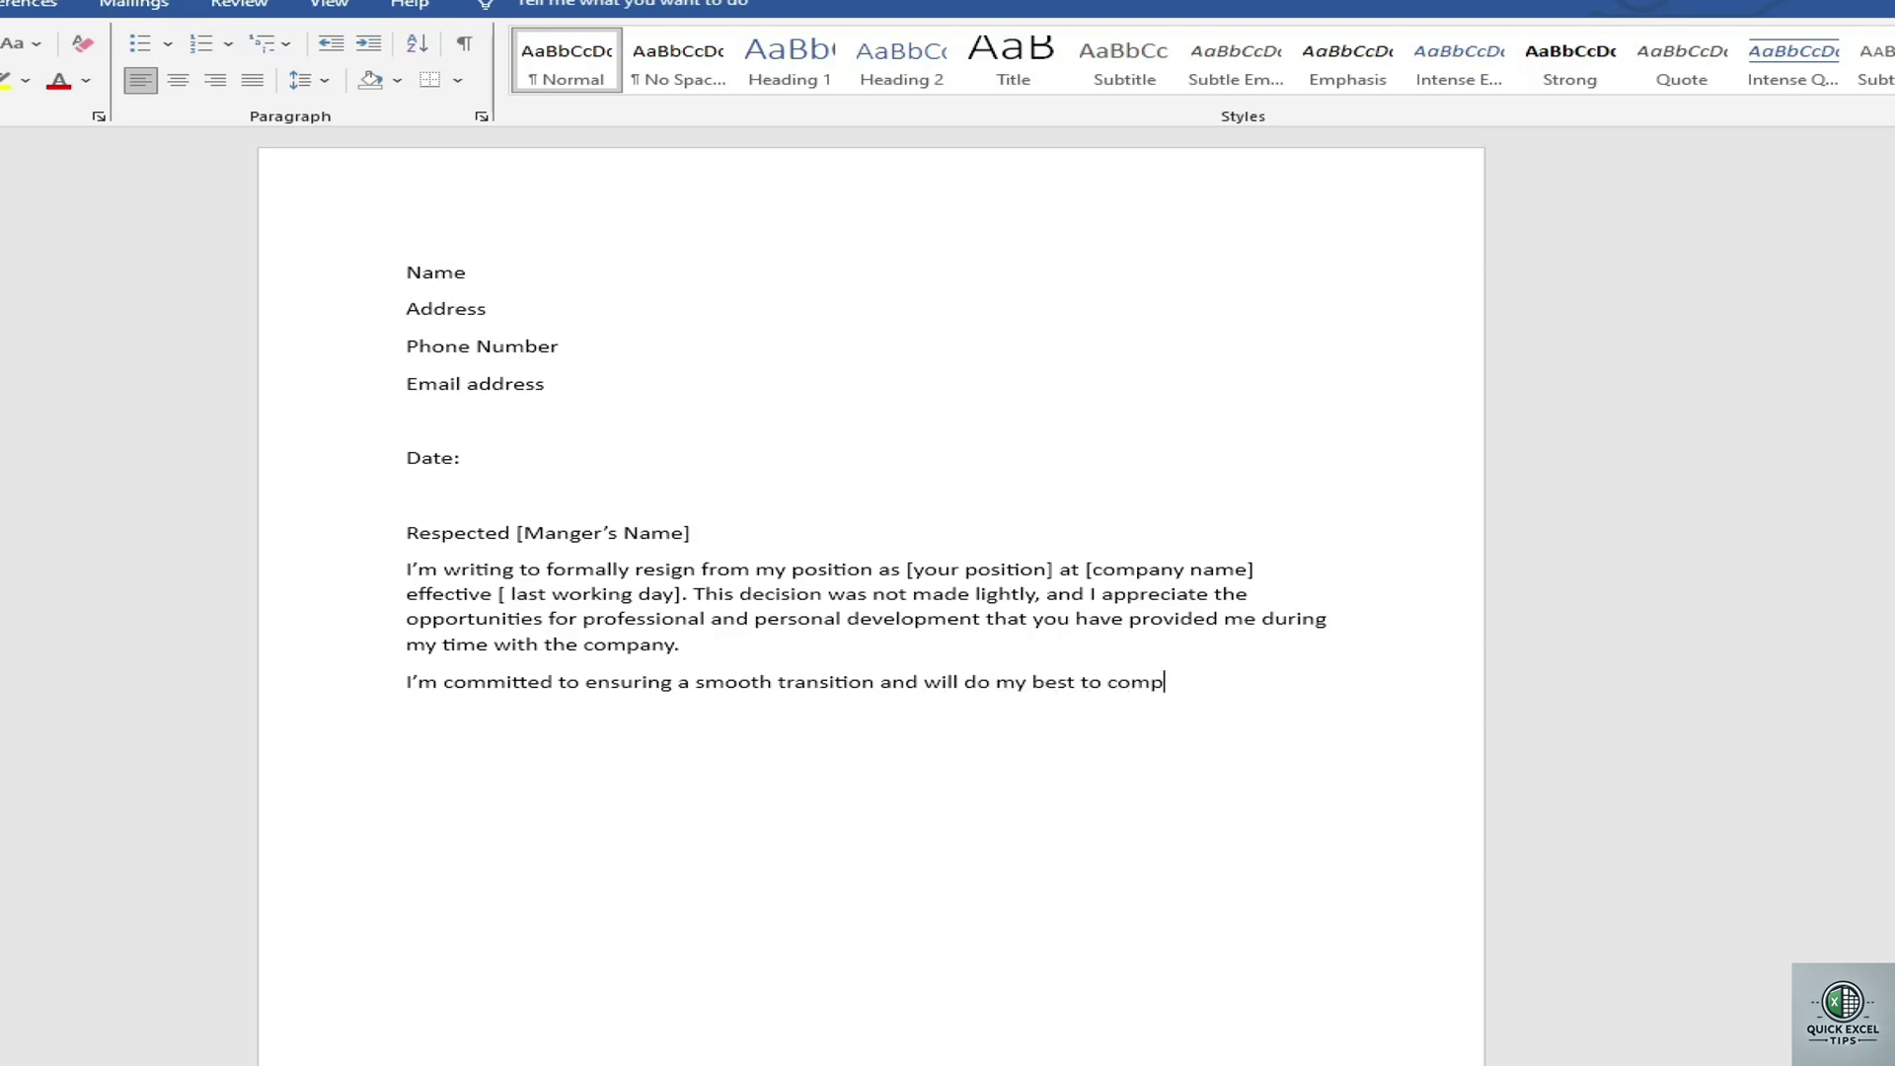
pyautogui.write('lete pending tasks and assist in transferring my responsibilities')
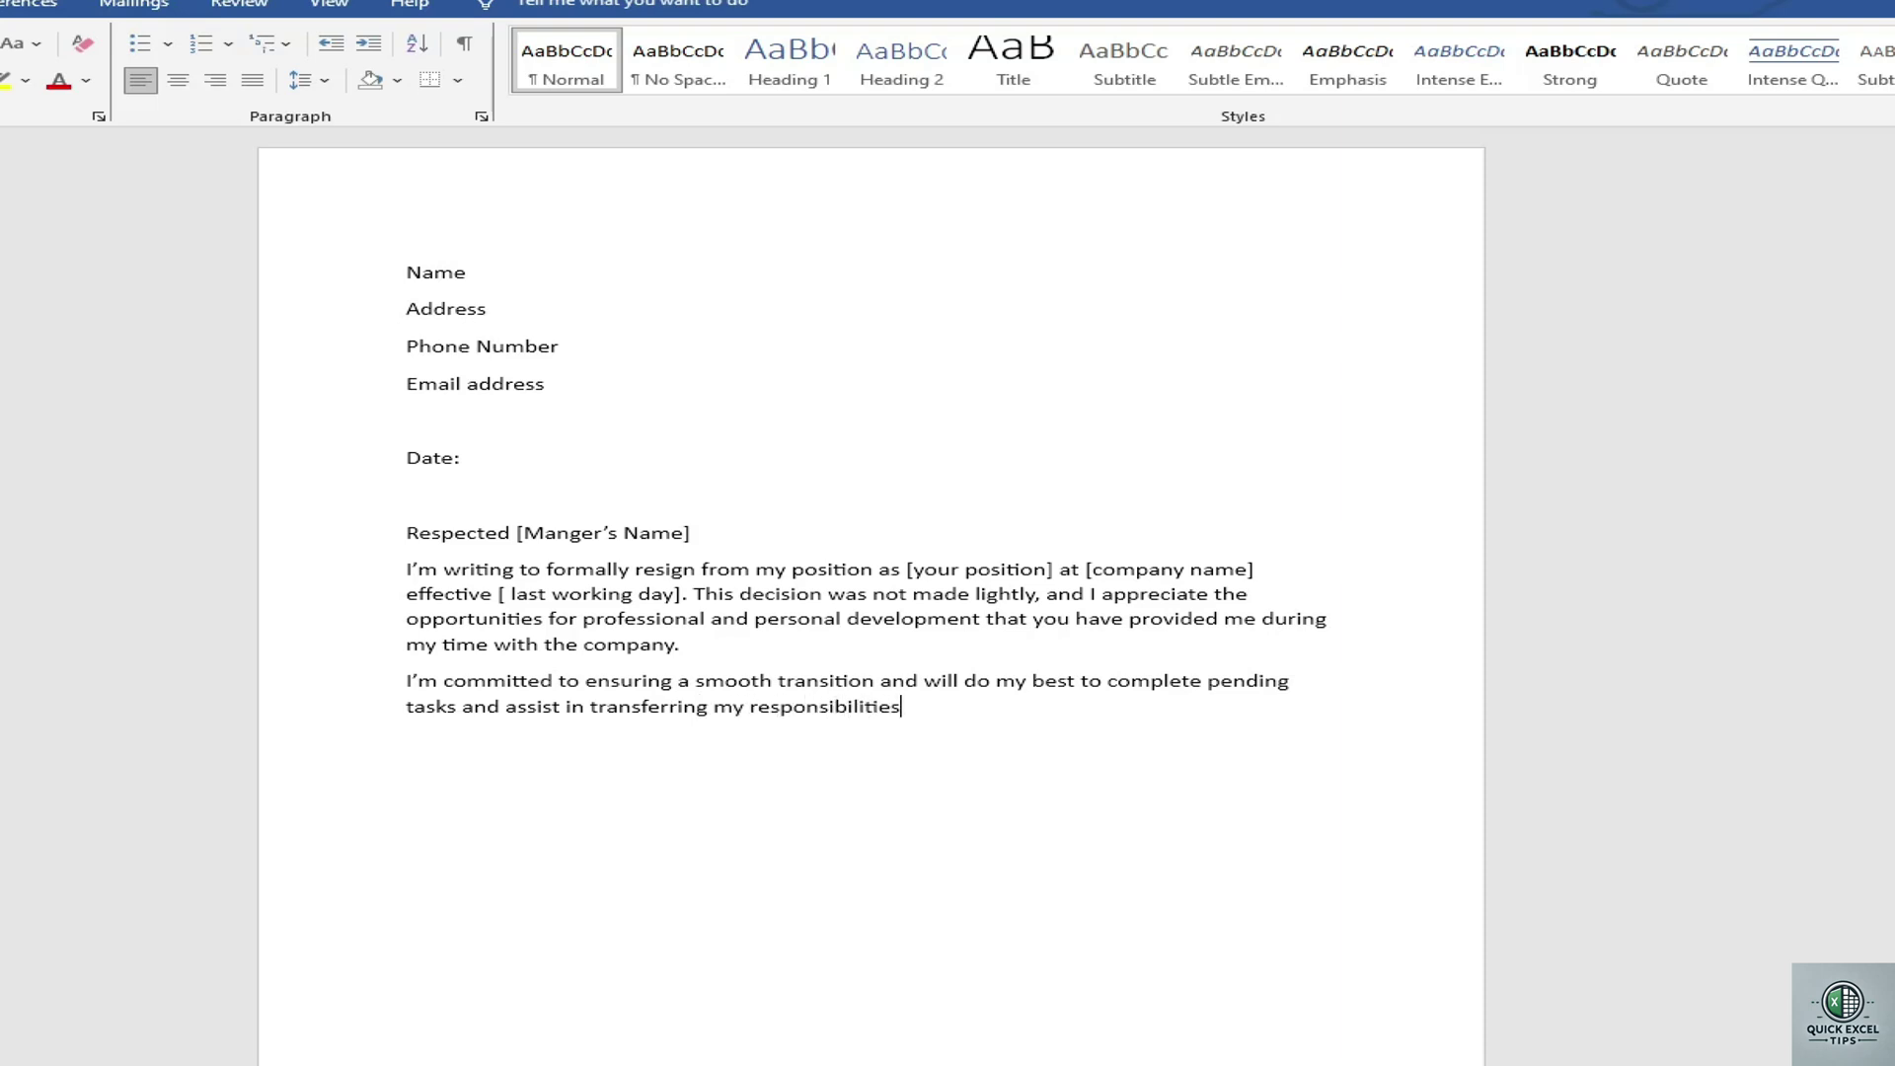
pyautogui.write('to a colleague.')
# Write the transition paragraph and the thank-you paragraph ending 'continued success.', fixing a typo.
pyautogui.press('Return')
pyautogui.write('Thank you for guidance and suppo')
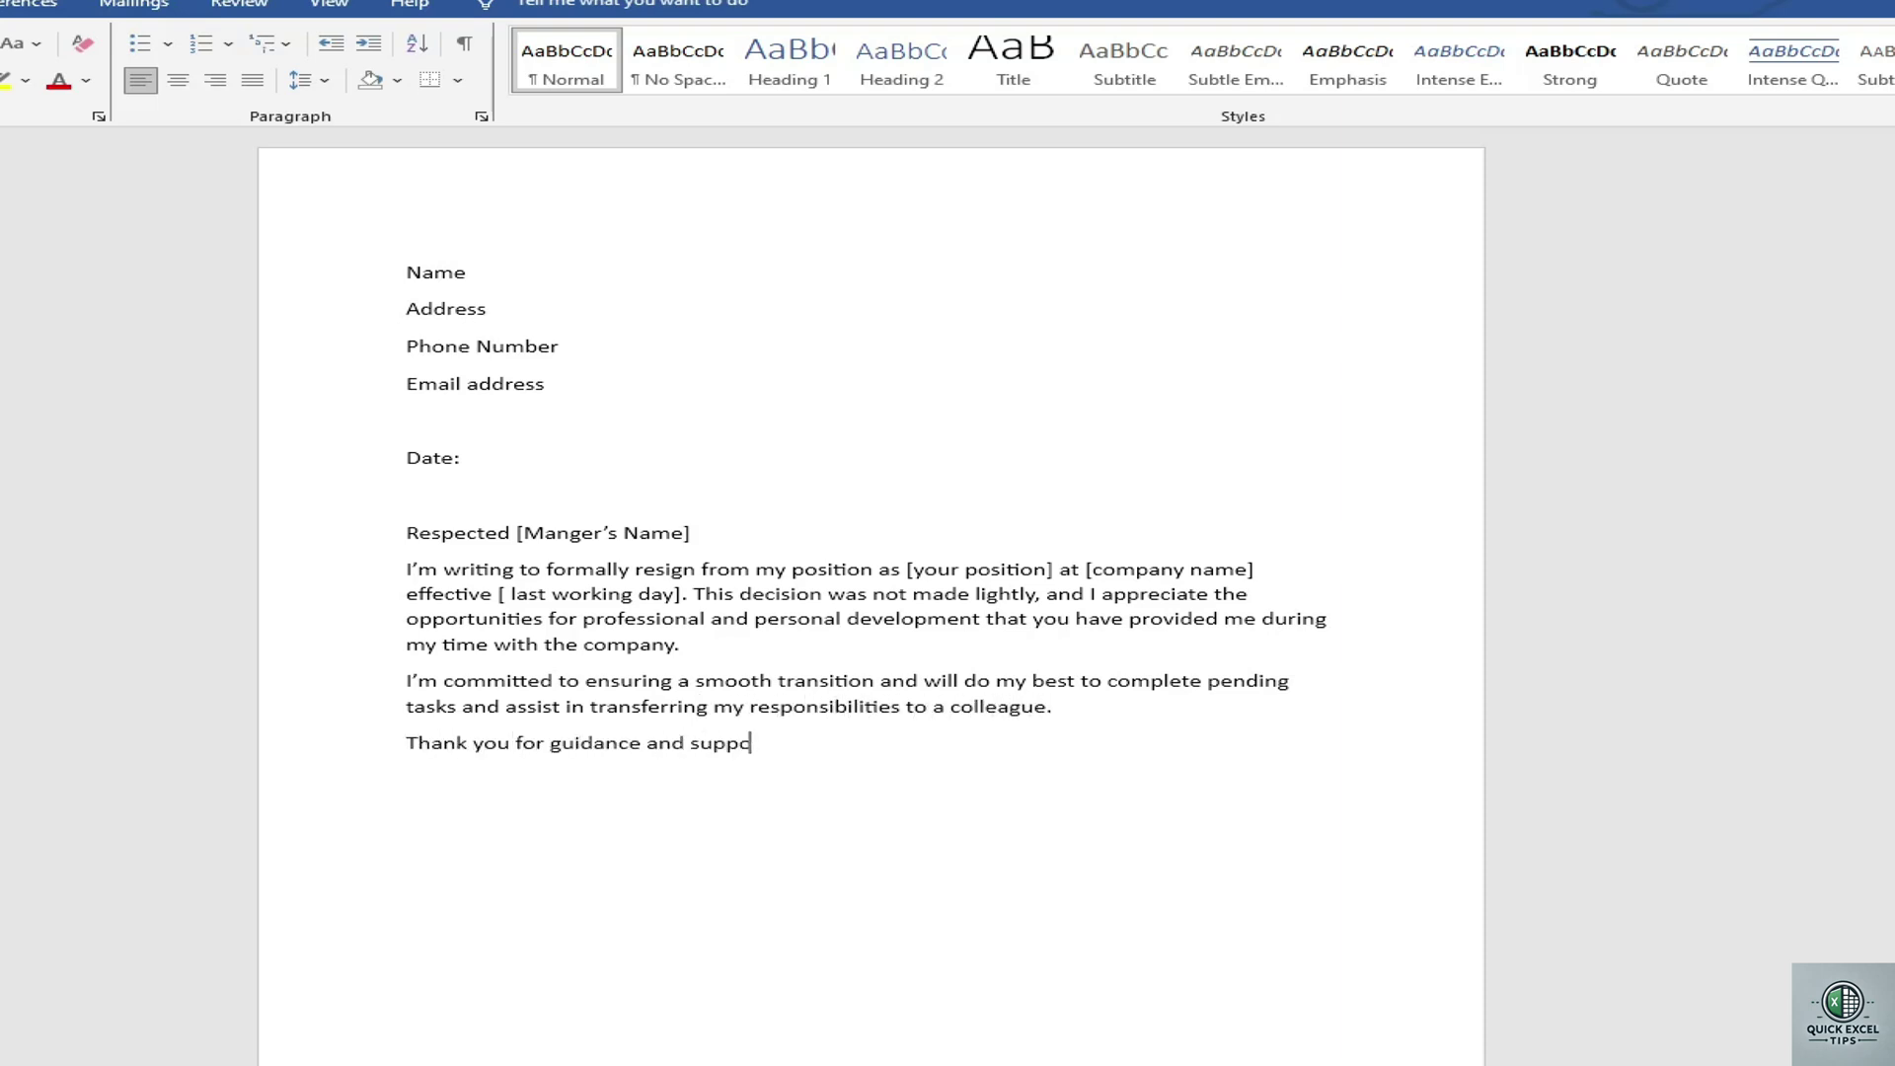
pyautogui.write('rt over the years. ')
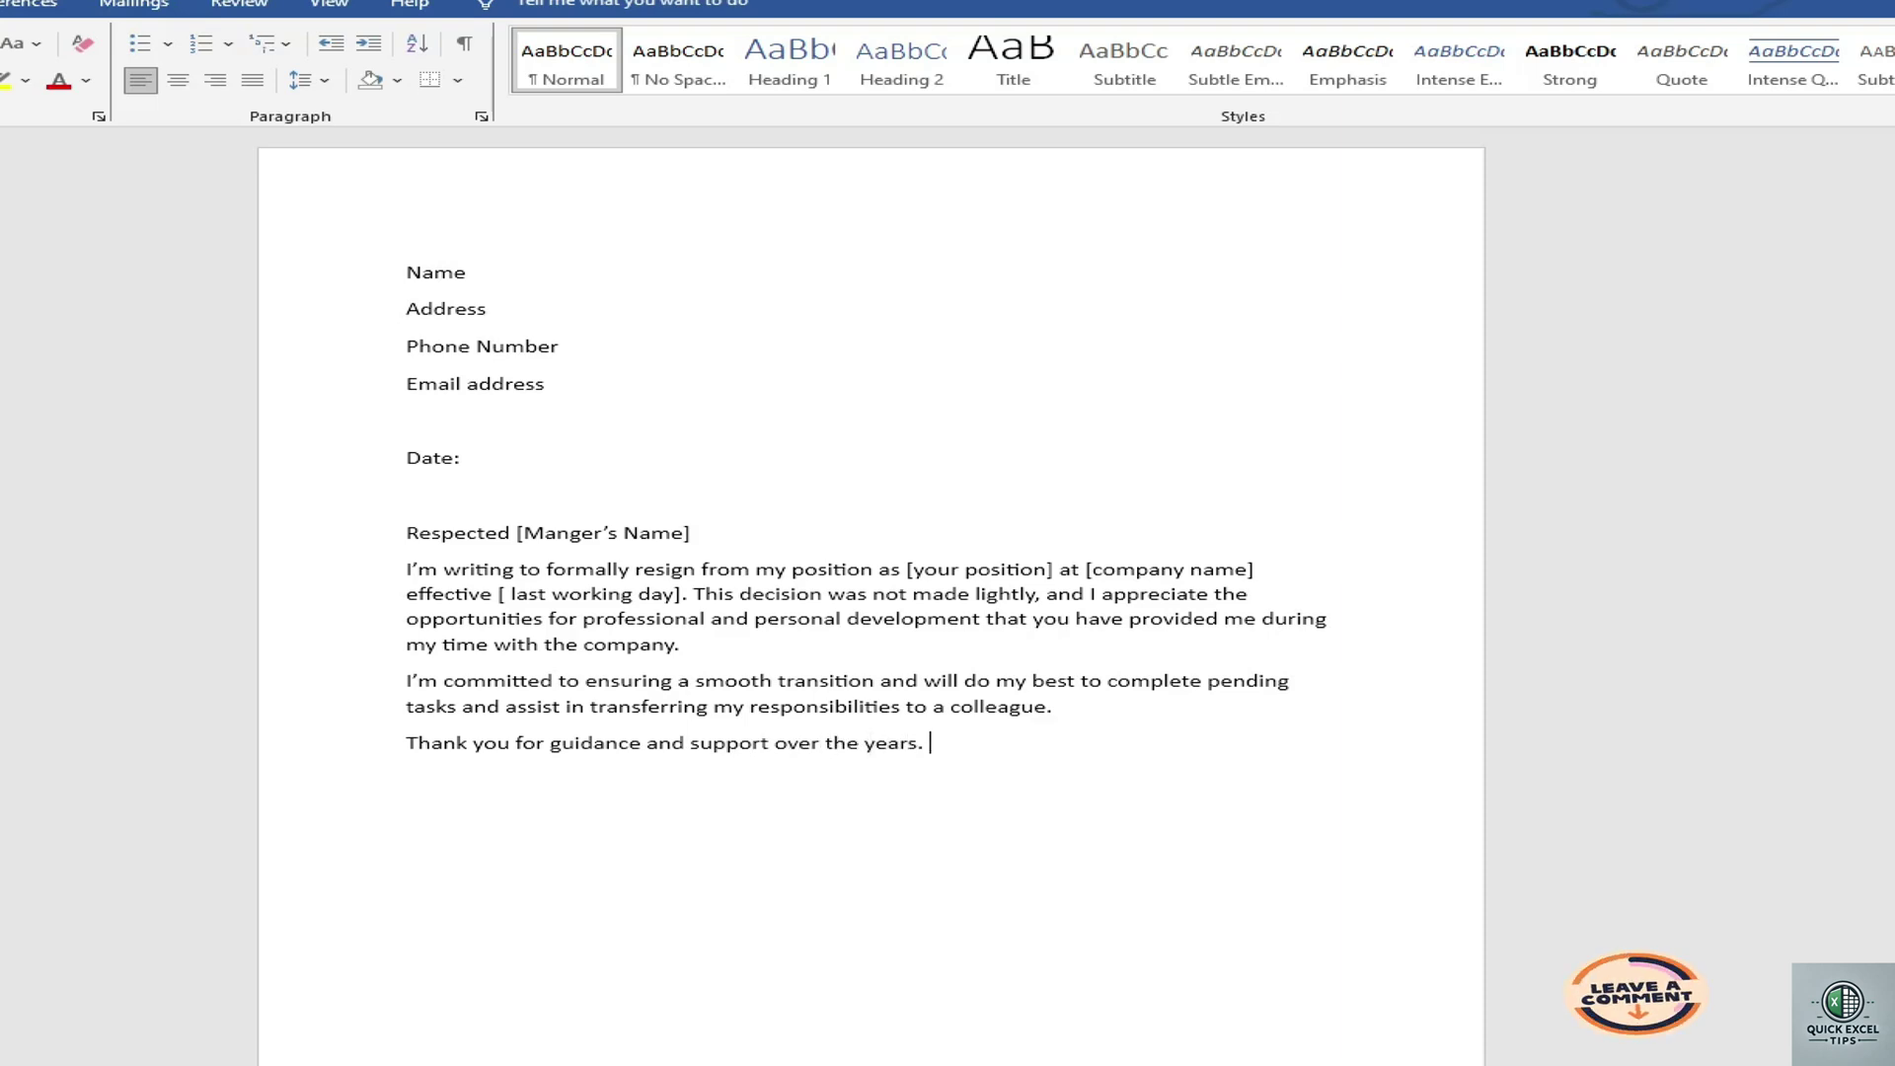
pyautogui.write('I look forward to staying')
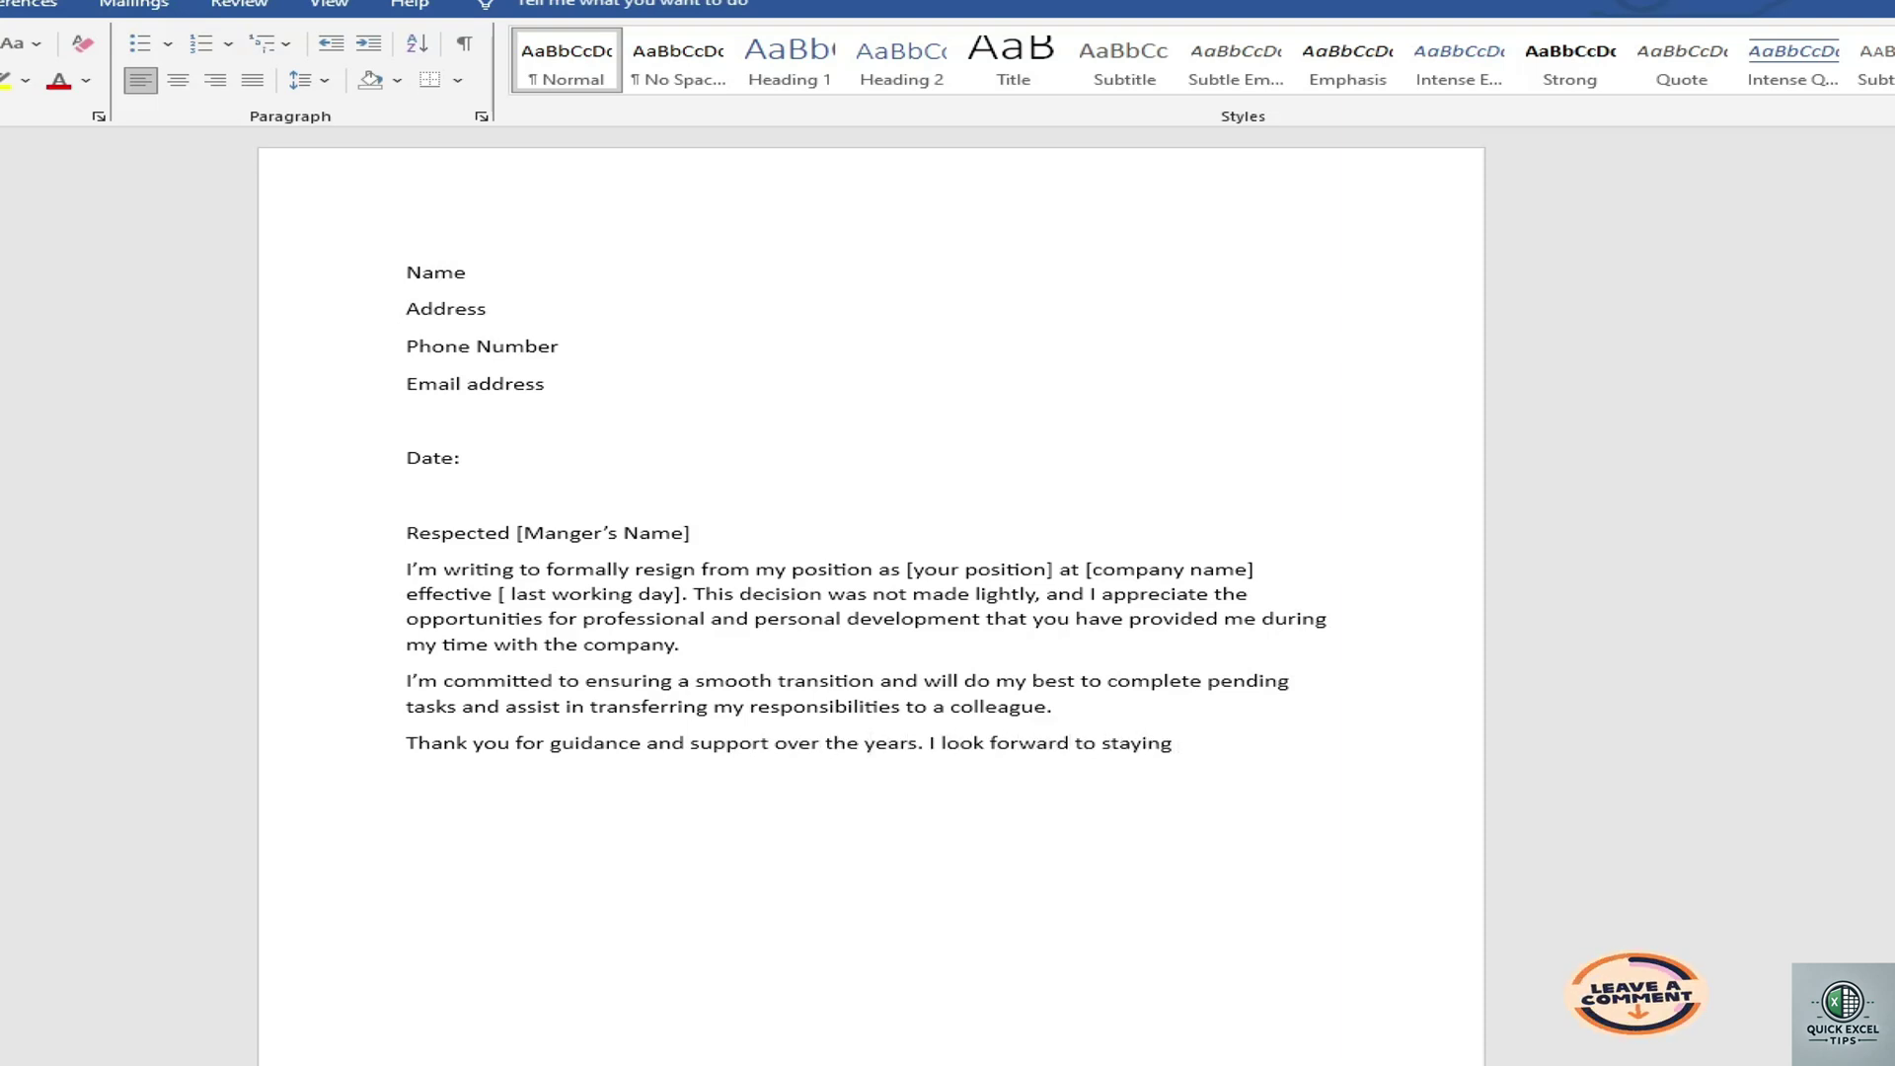
pyautogui.write(' in touch and I wish the')
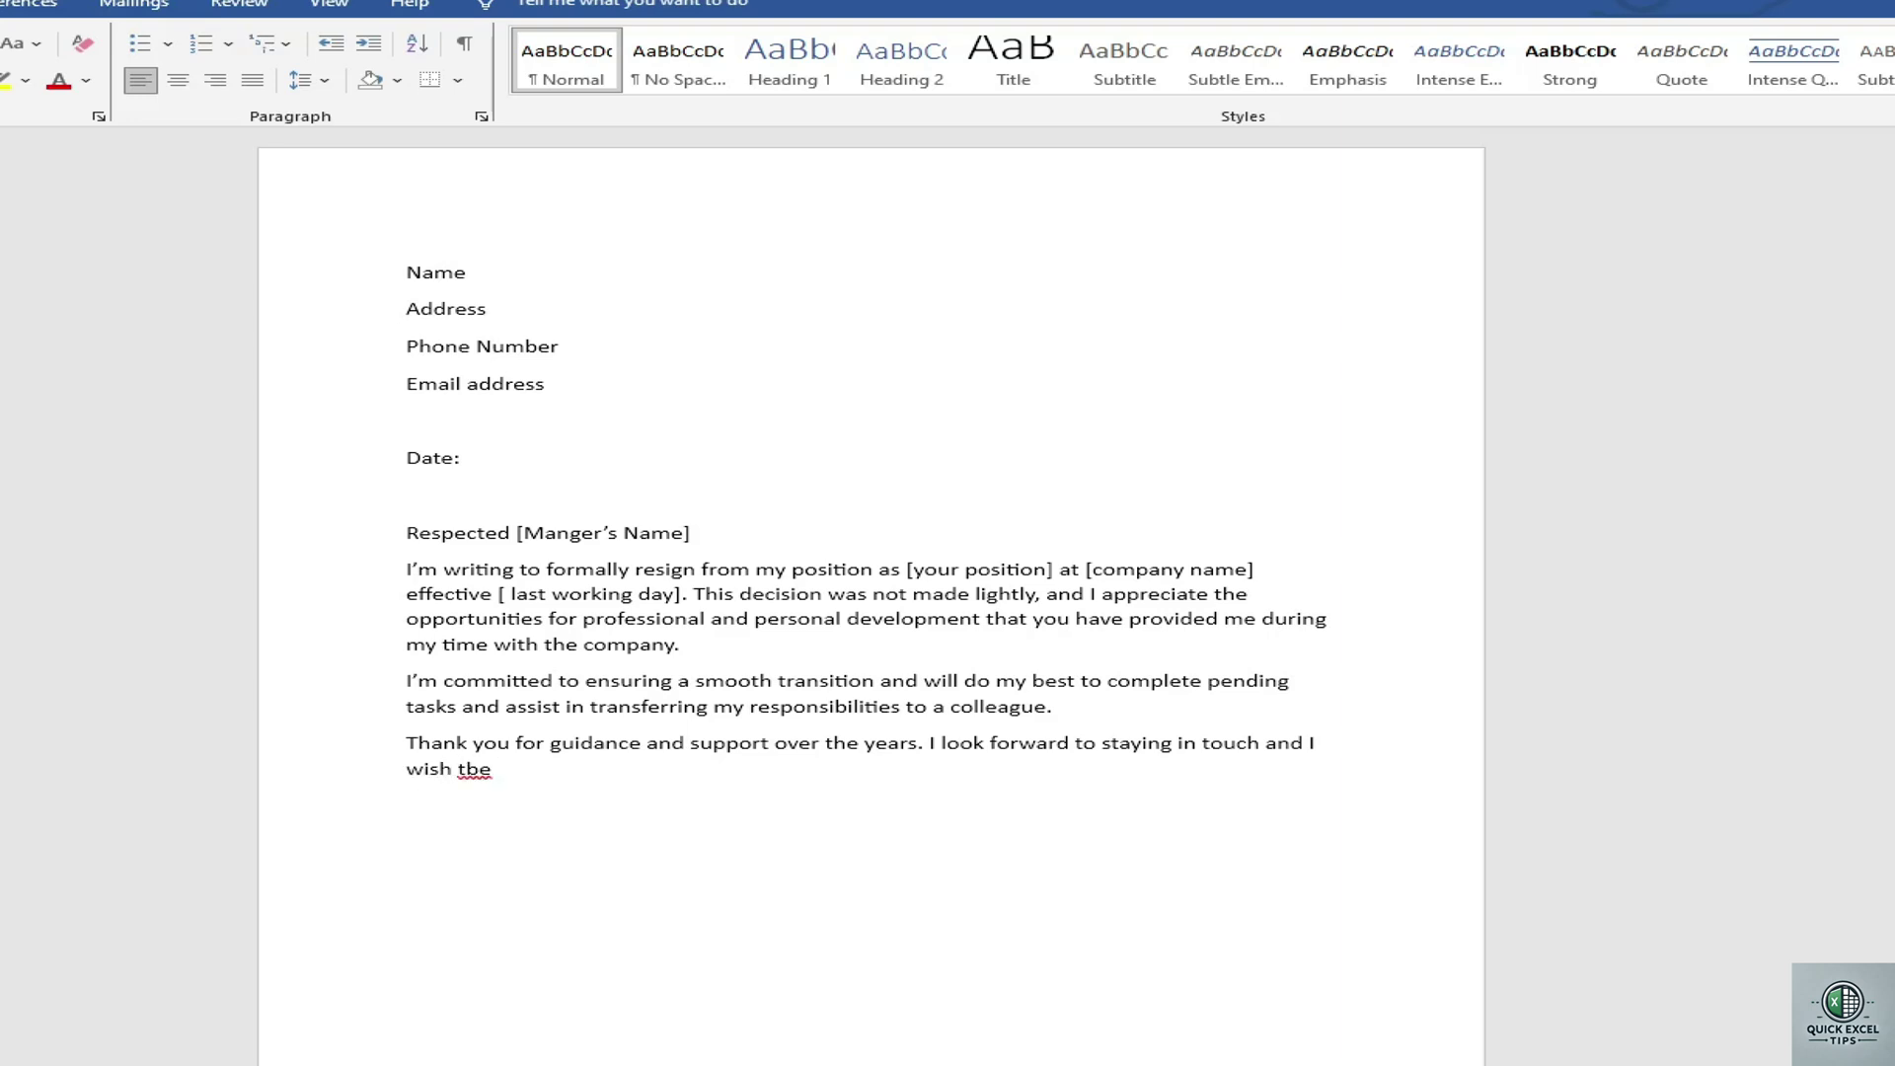
pyautogui.press('BackSpace')
pyautogui.press('BackSpace')
pyautogui.press('BackSpace')
pyautogui.write('the company continu')
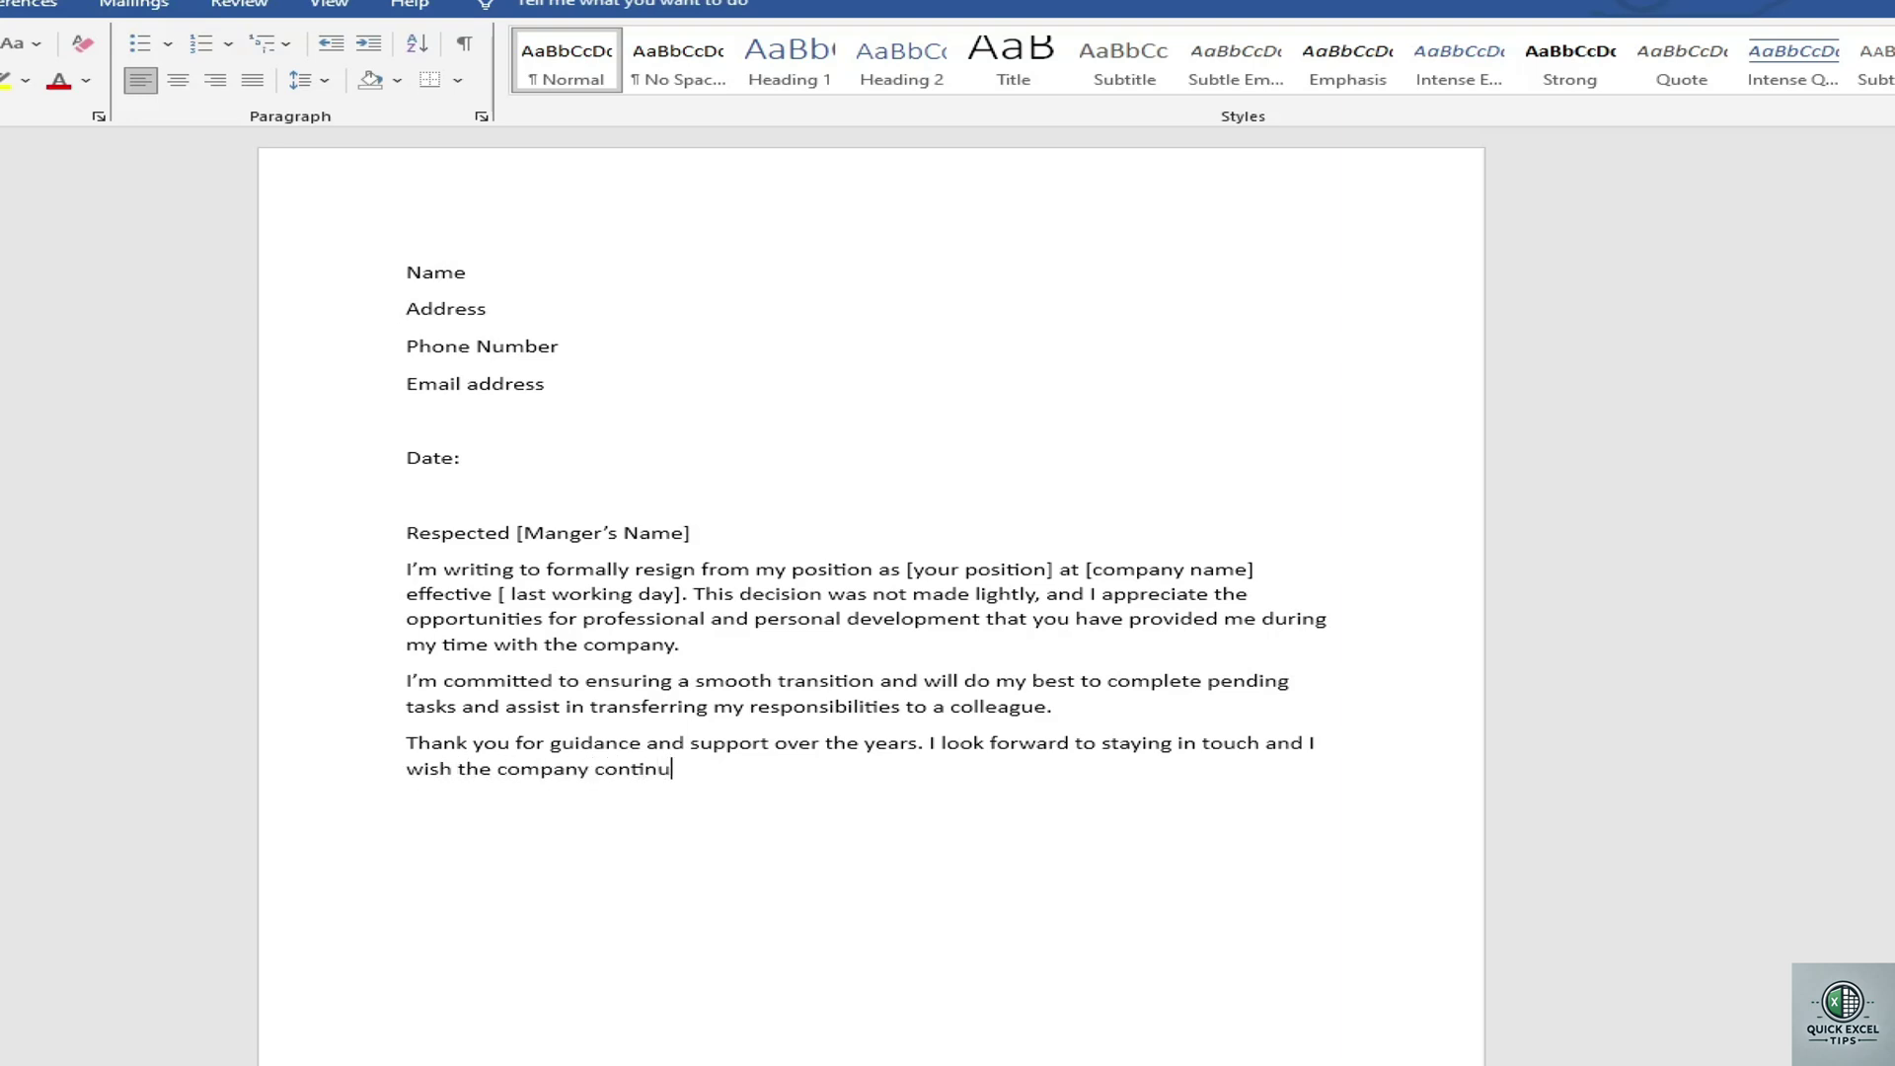
pyautogui.write('ed success.  ')
pyautogui.write('Sinc')
pyautogui.write('erely')
# Close the letter with 'Sincerely' and a '[Full name]' line beneath it.
pyautogui.press('Return')
pyautogui.write('ull')
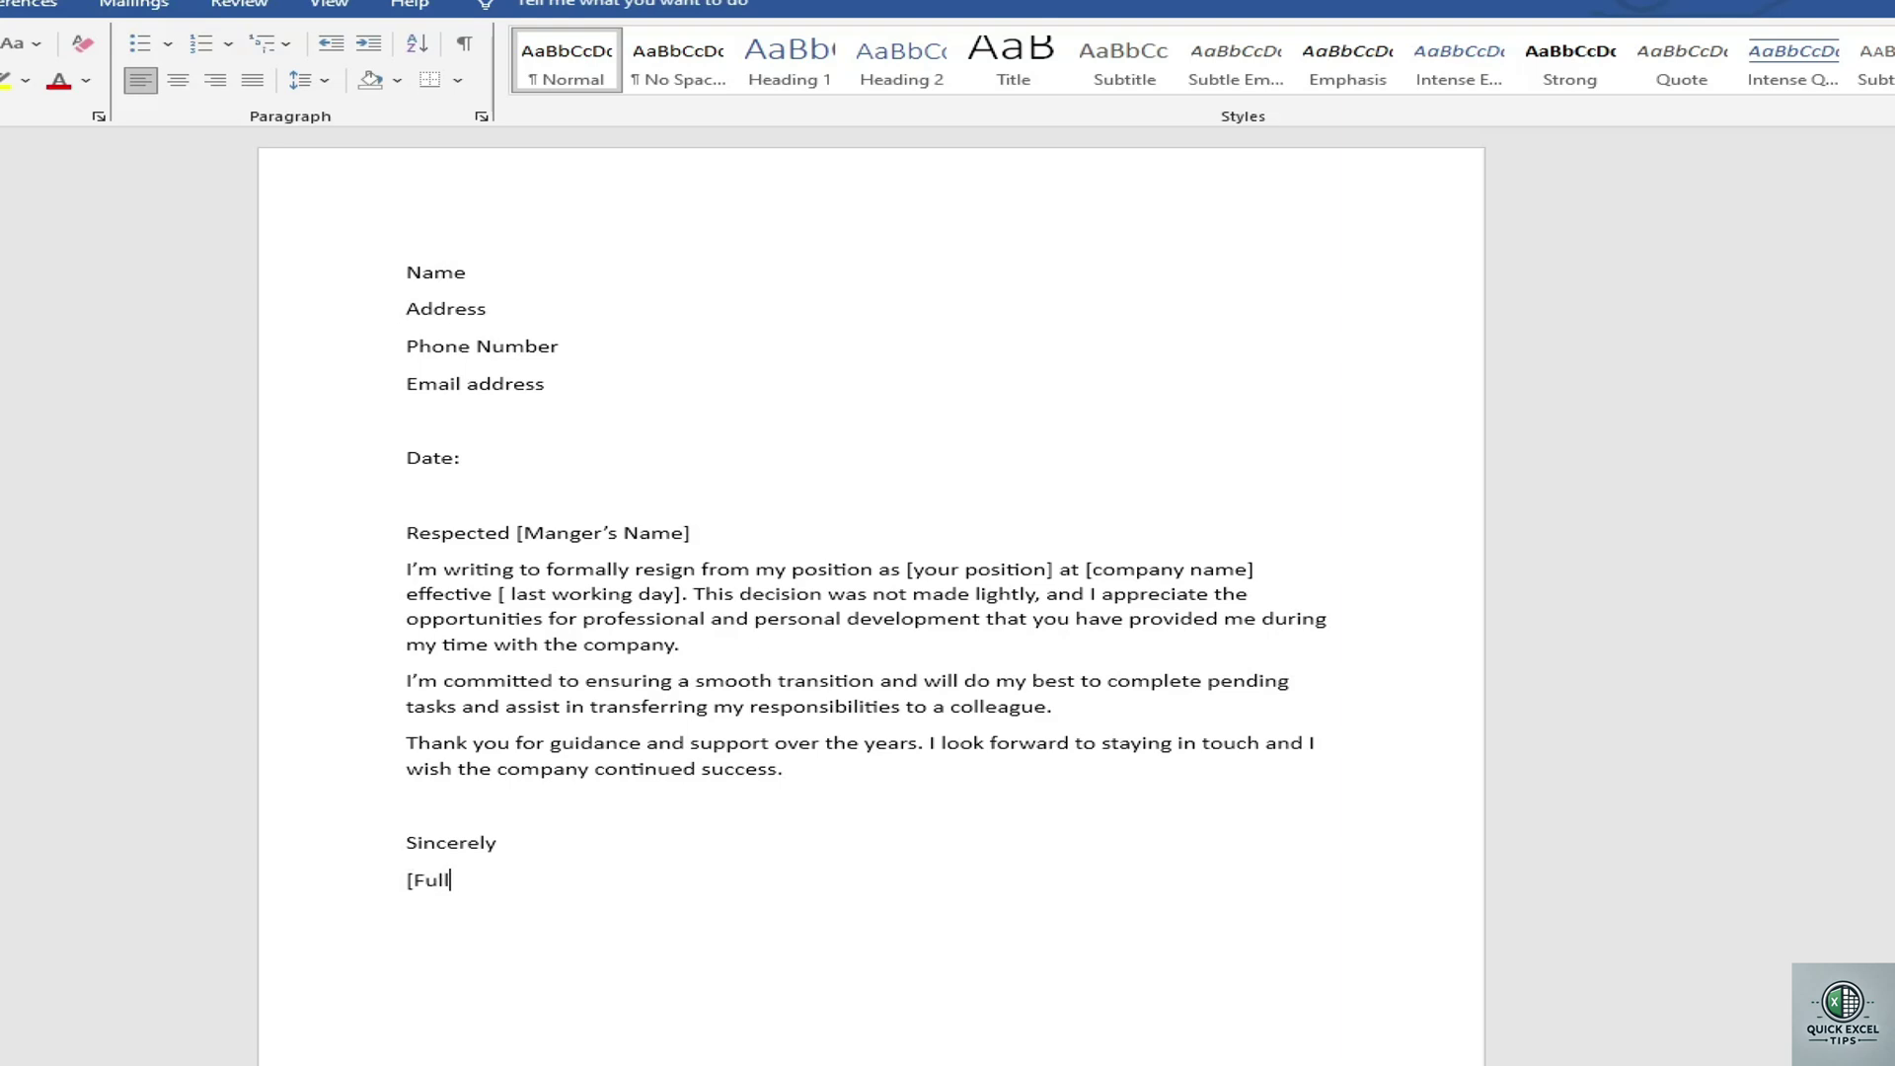
pyautogui.write(' name')
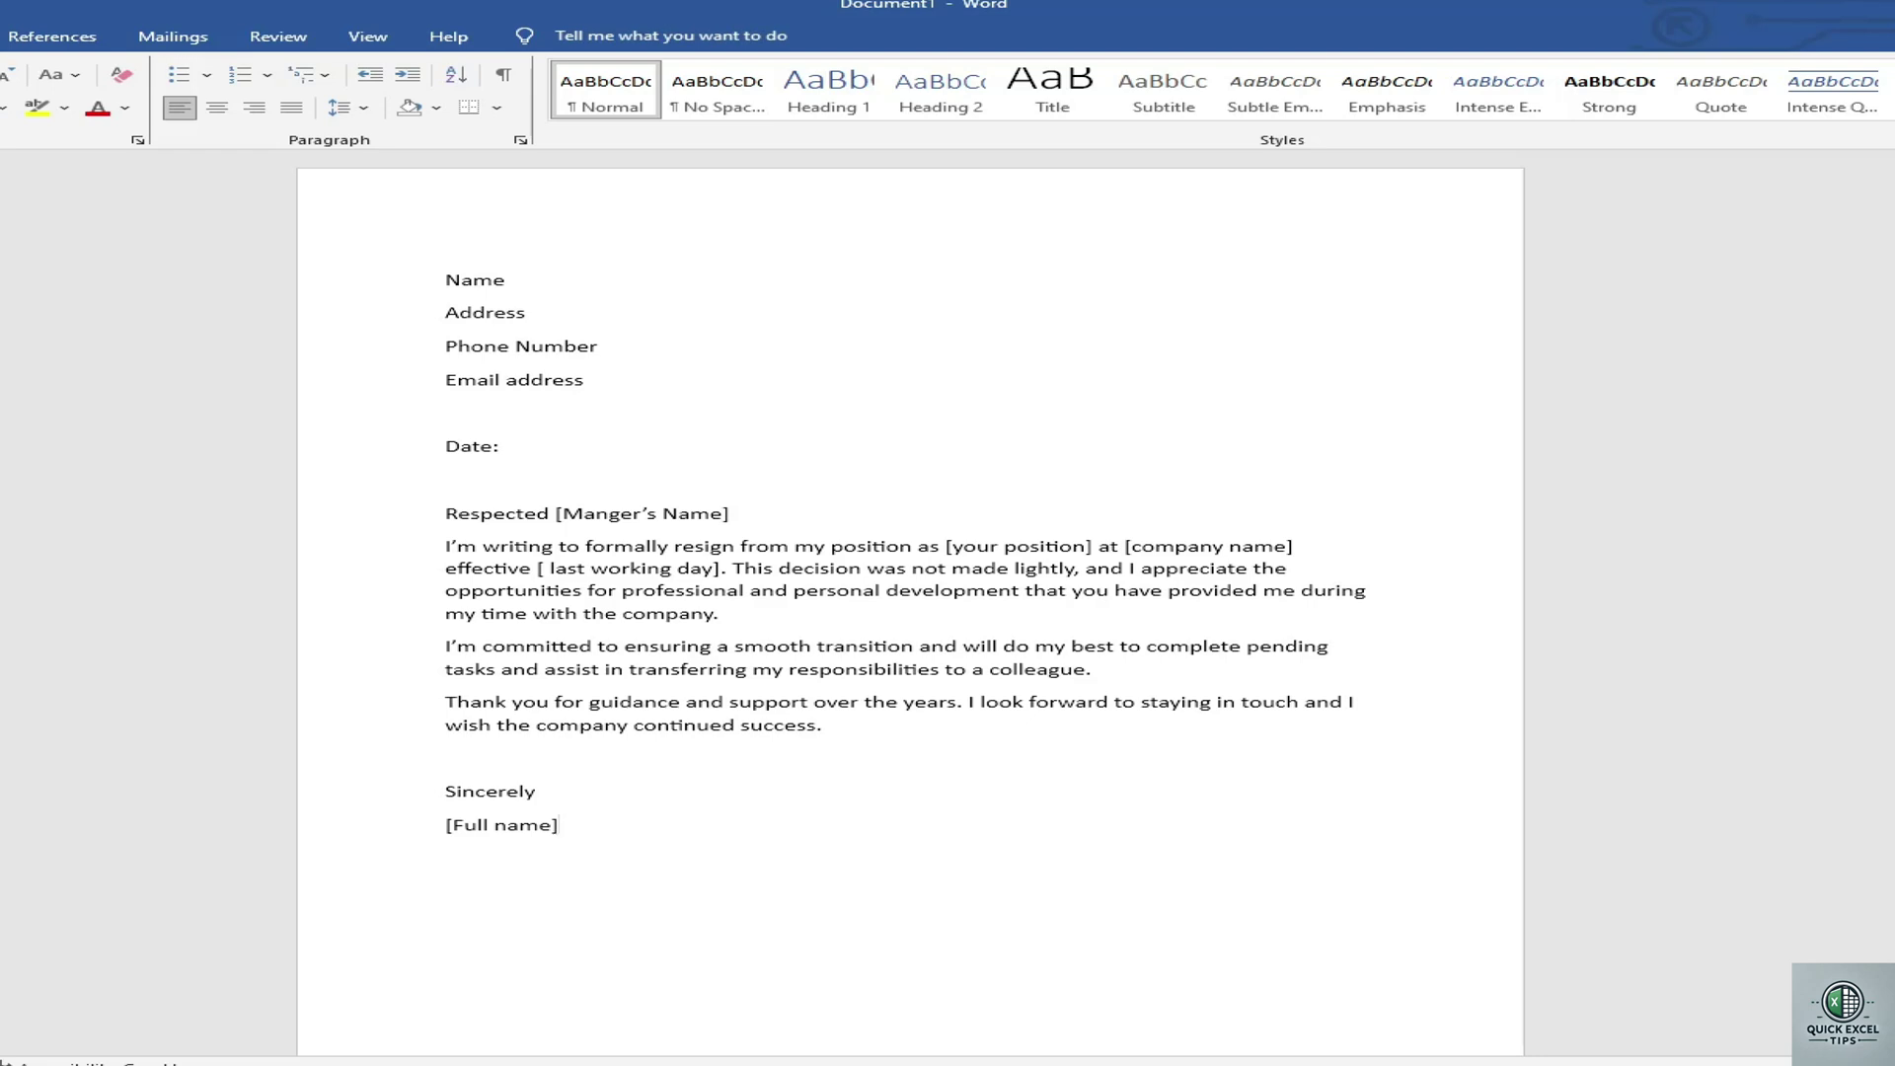
# Show the Layout ribbon's indentation and spacing settings.
pyautogui.click(4, 35)
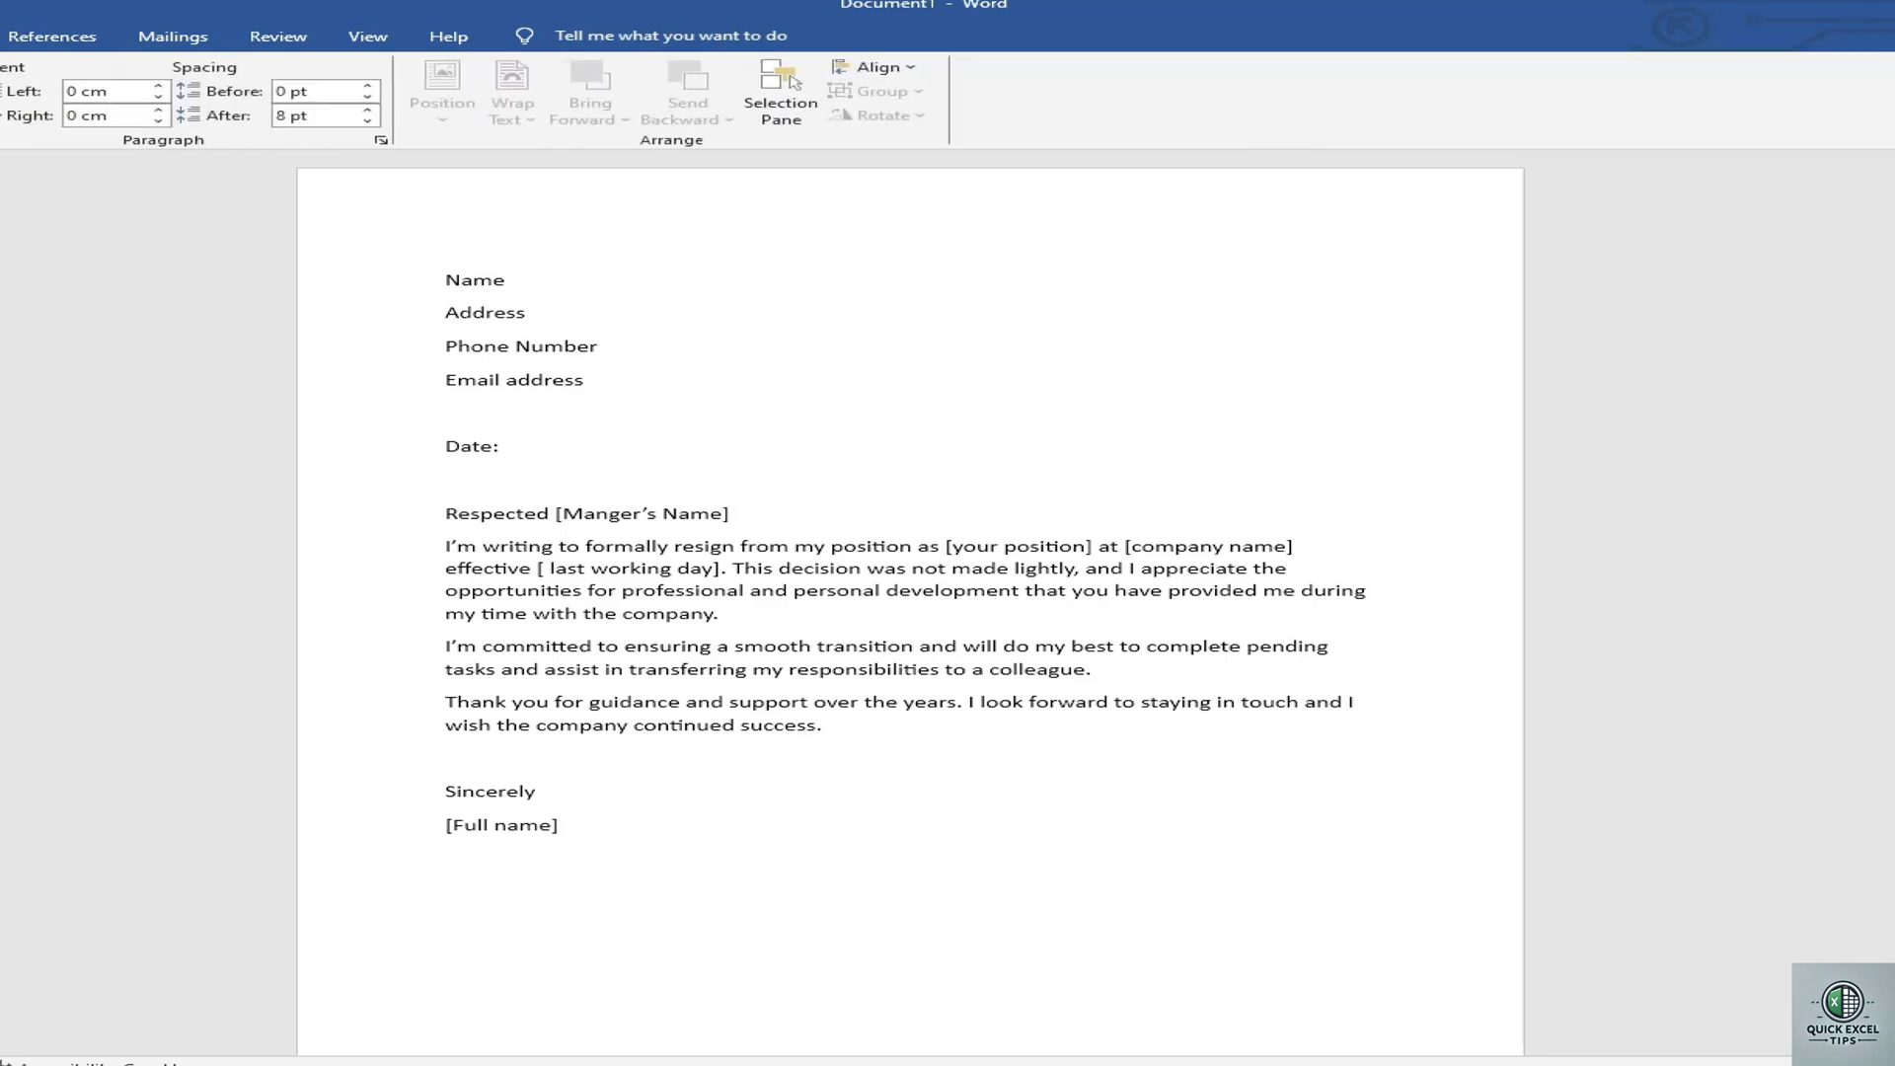